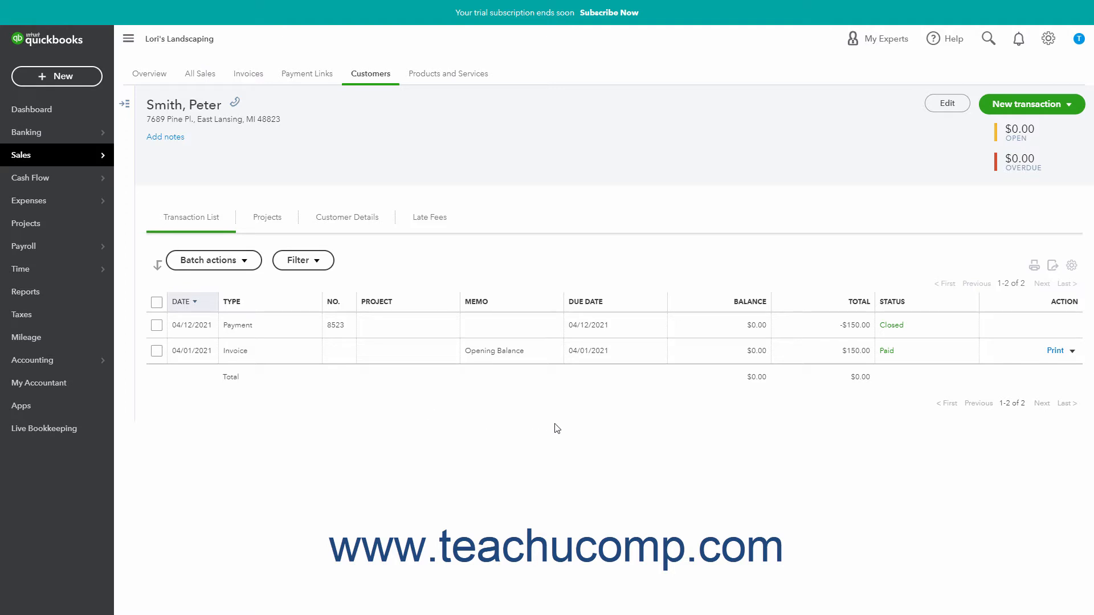
- Open the Products and Services list and view the item types offered for a new product or service
click(1047, 50)
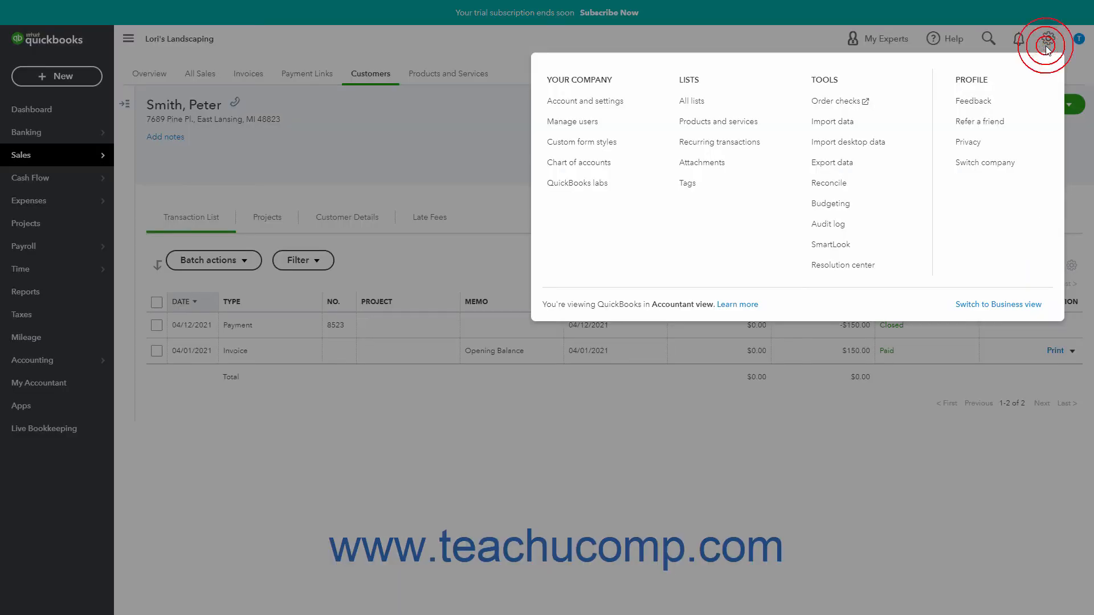
click(770, 126)
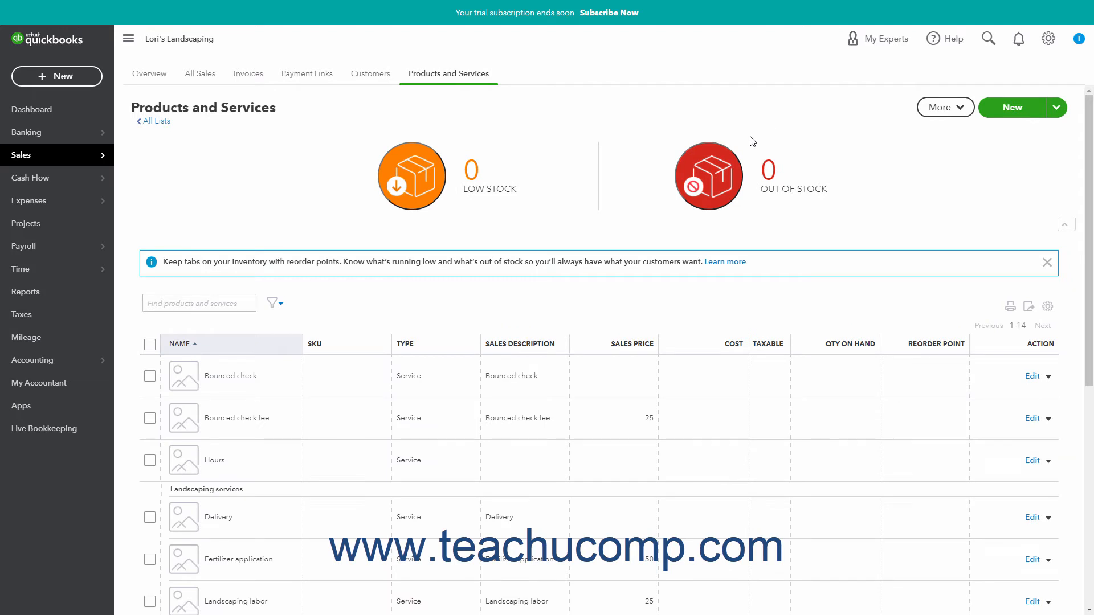
click(1011, 113)
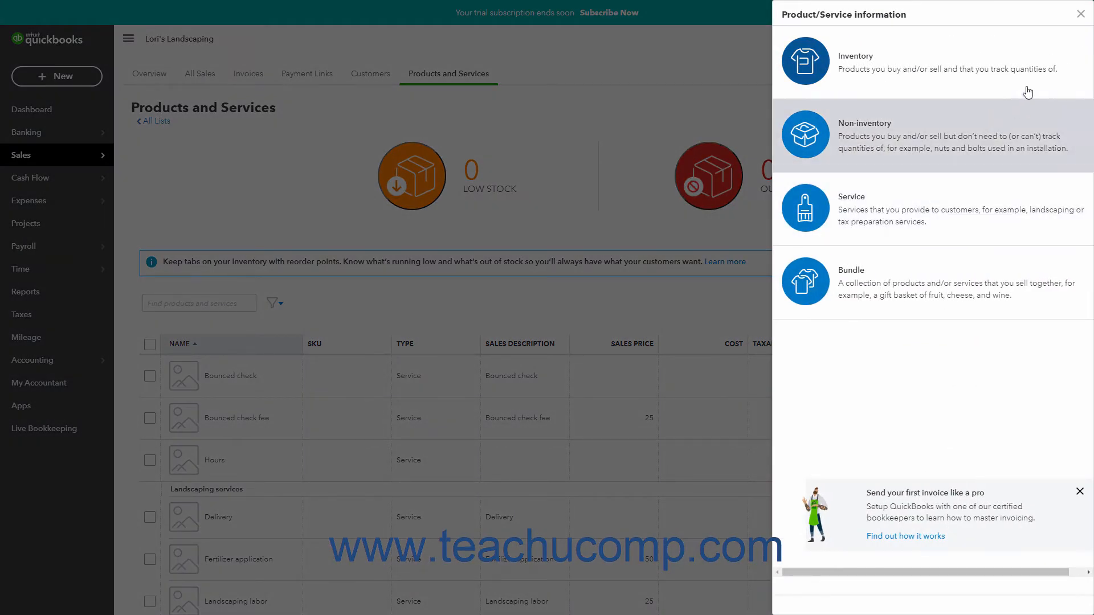
click(1080, 14)
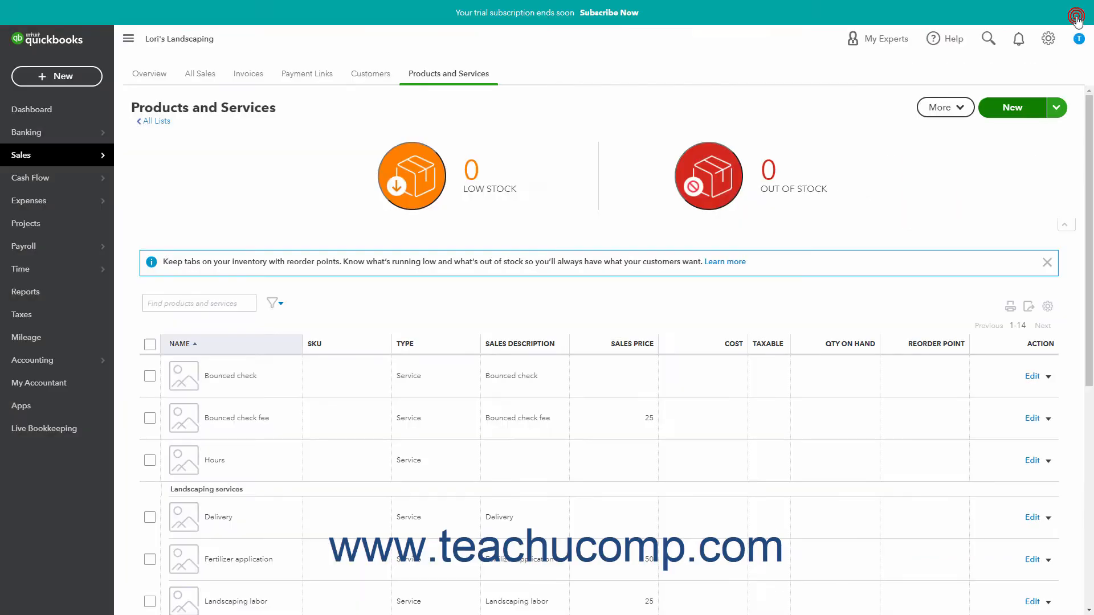
- Review the Bounced check service's name, income account and sales tax category, and close its details without saving
click(288, 367)
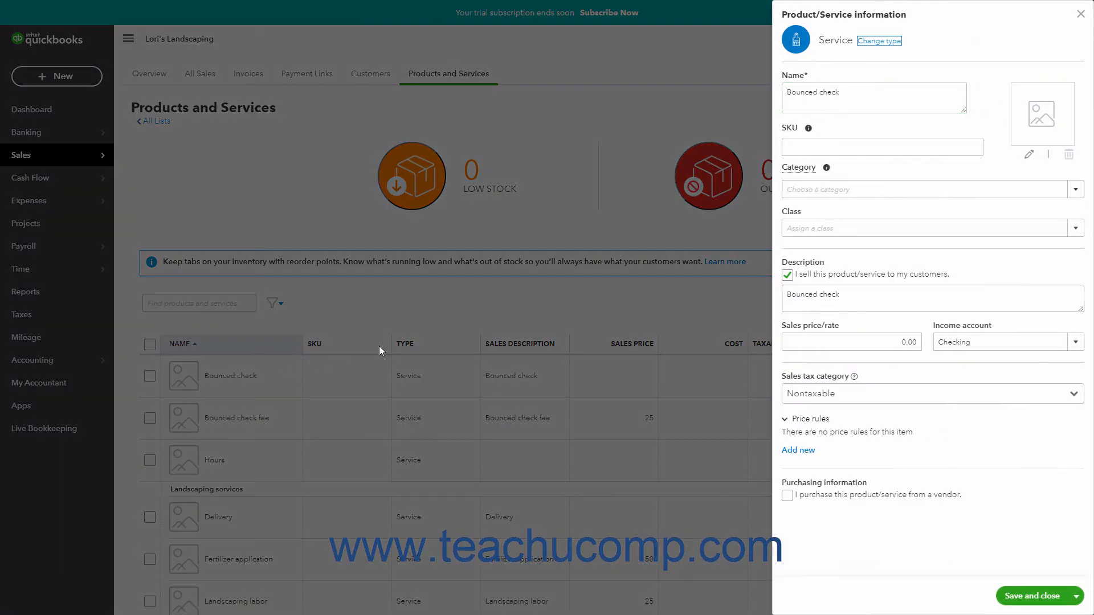
triple_click(859, 89)
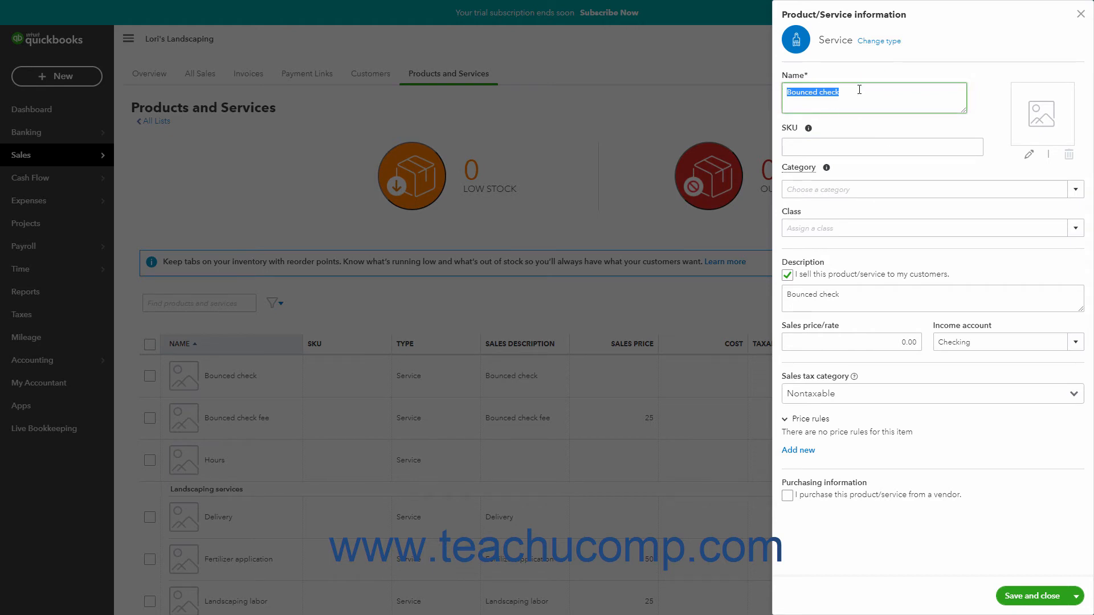
click(1076, 344)
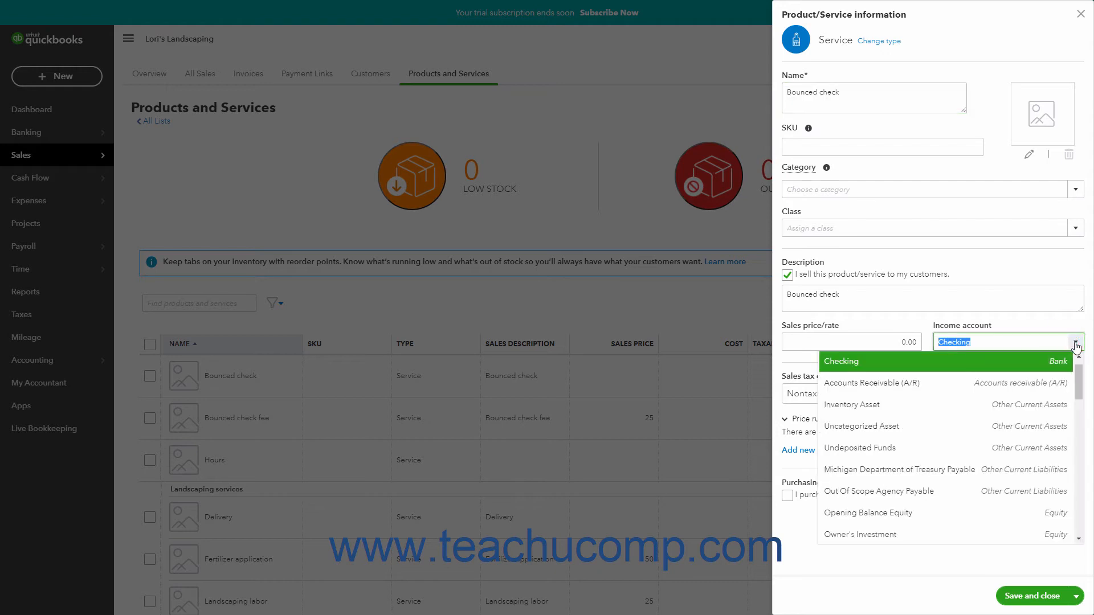
click(1075, 345)
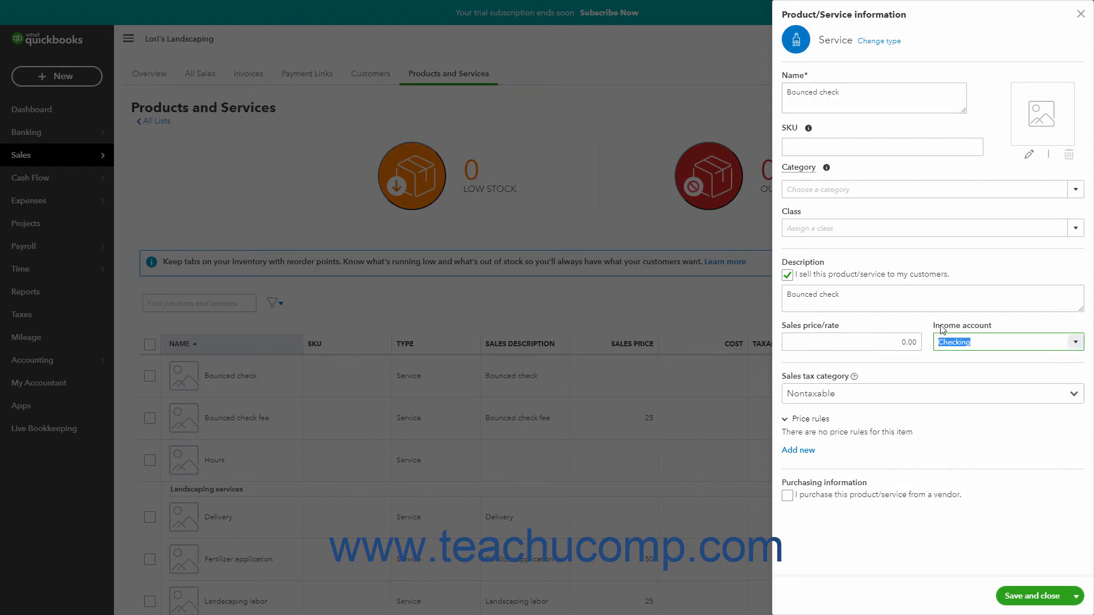
click(895, 313)
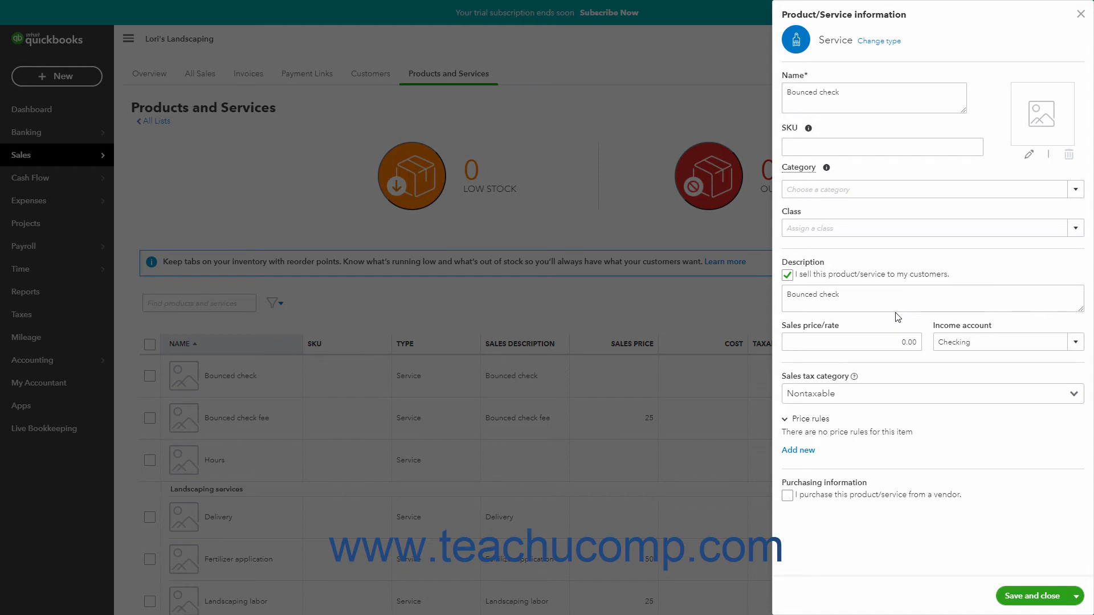
click(1074, 396)
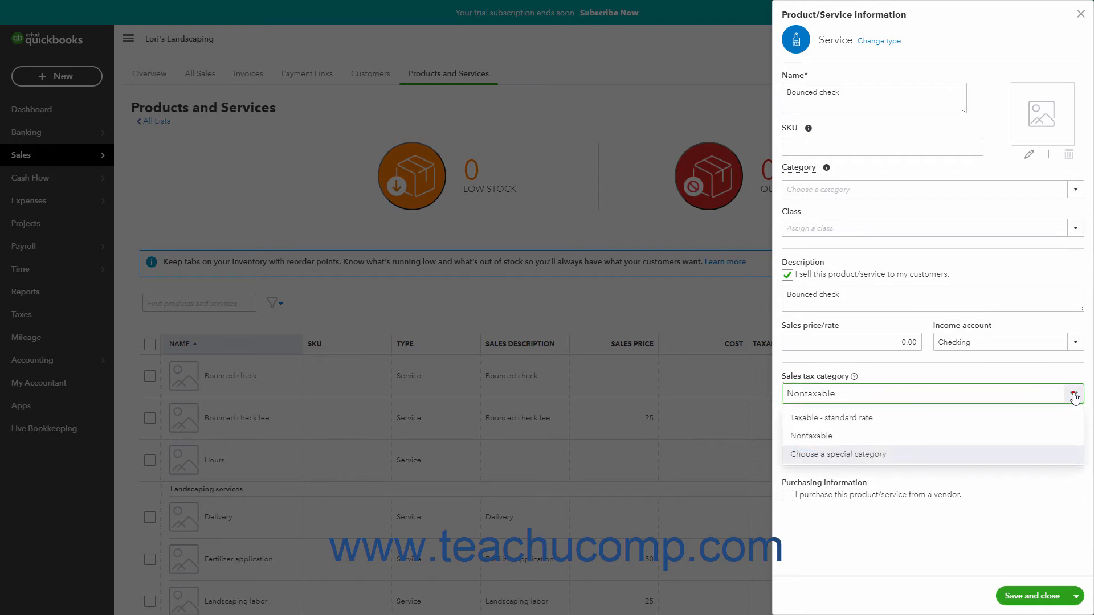
click(1074, 396)
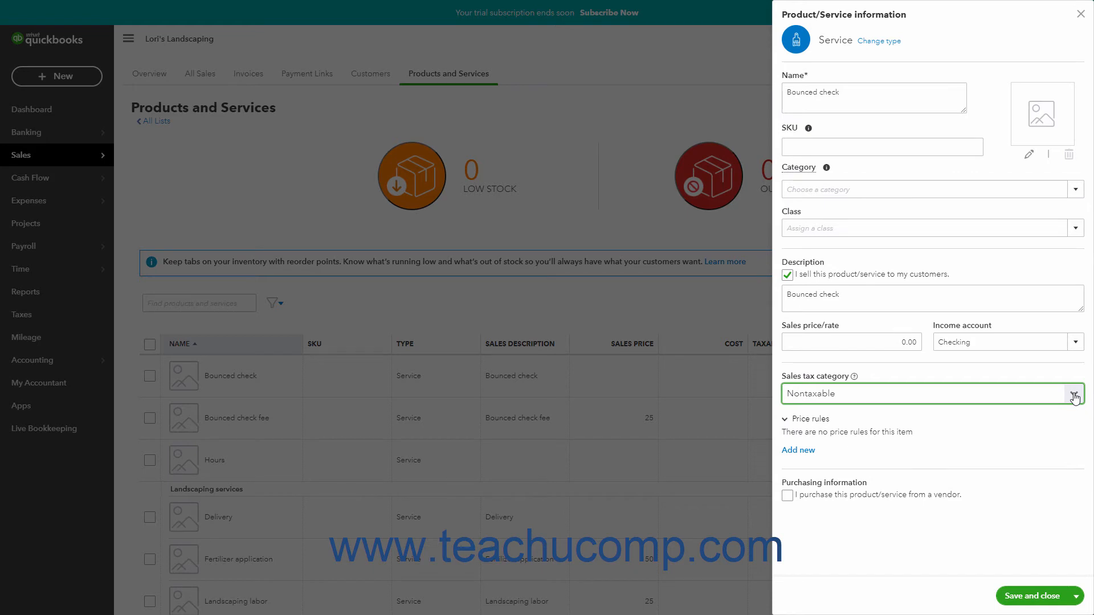
click(1080, 14)
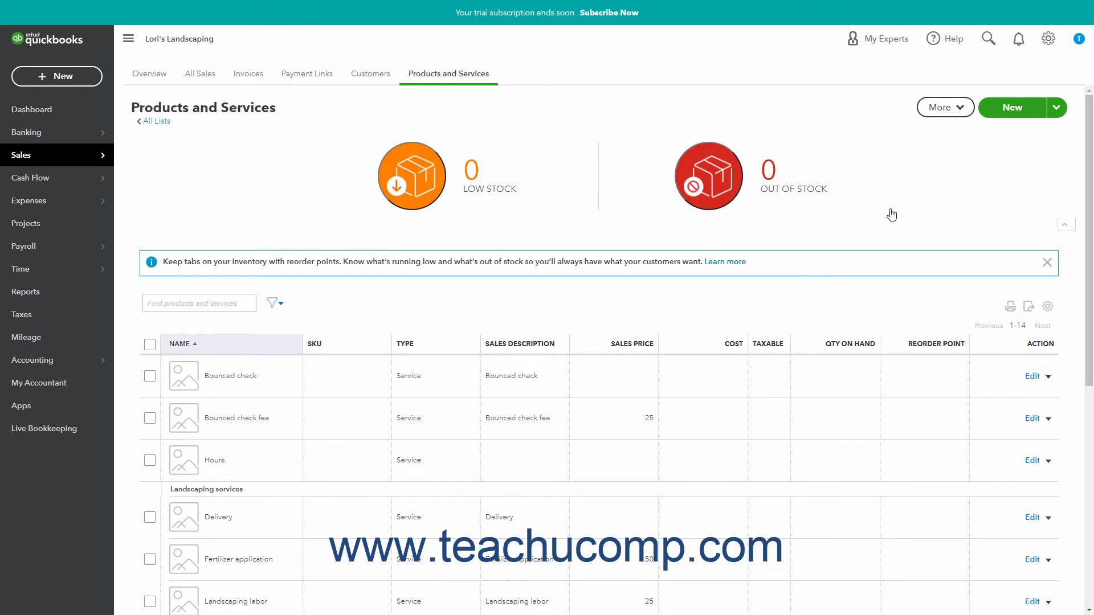
- Review the Bounced check fee service's name, description, income account and sales tax category, and save and close it
click(238, 428)
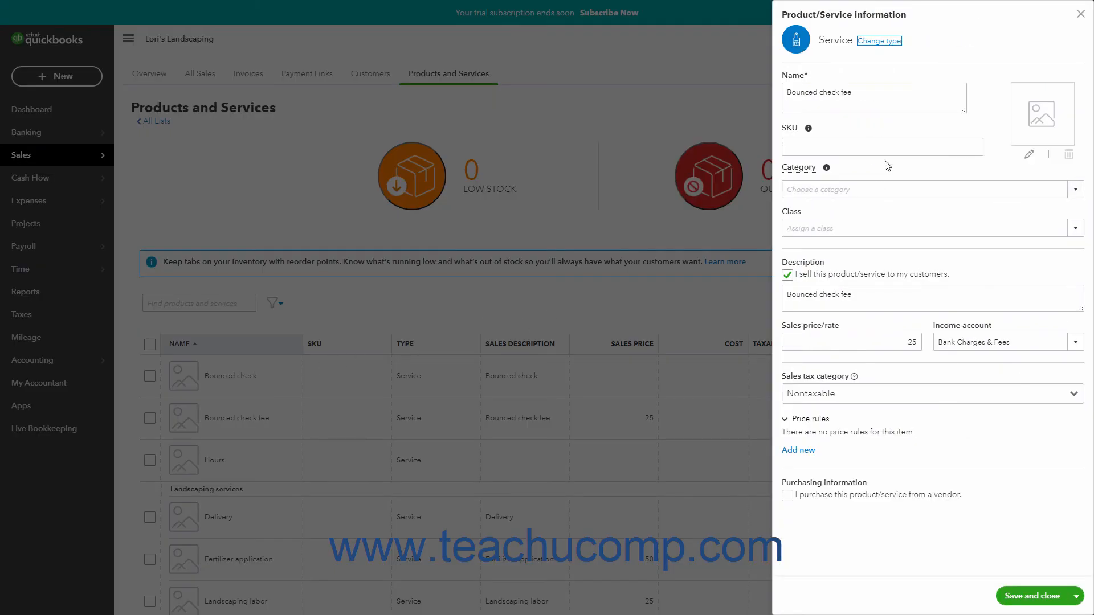
triple_click(889, 93)
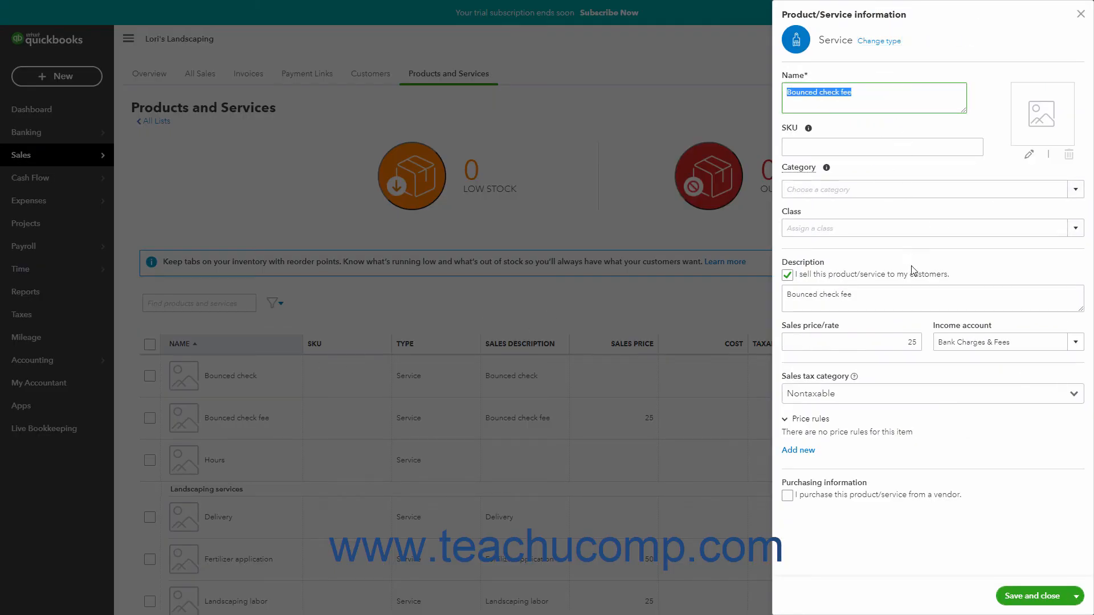
triple_click(912, 298)
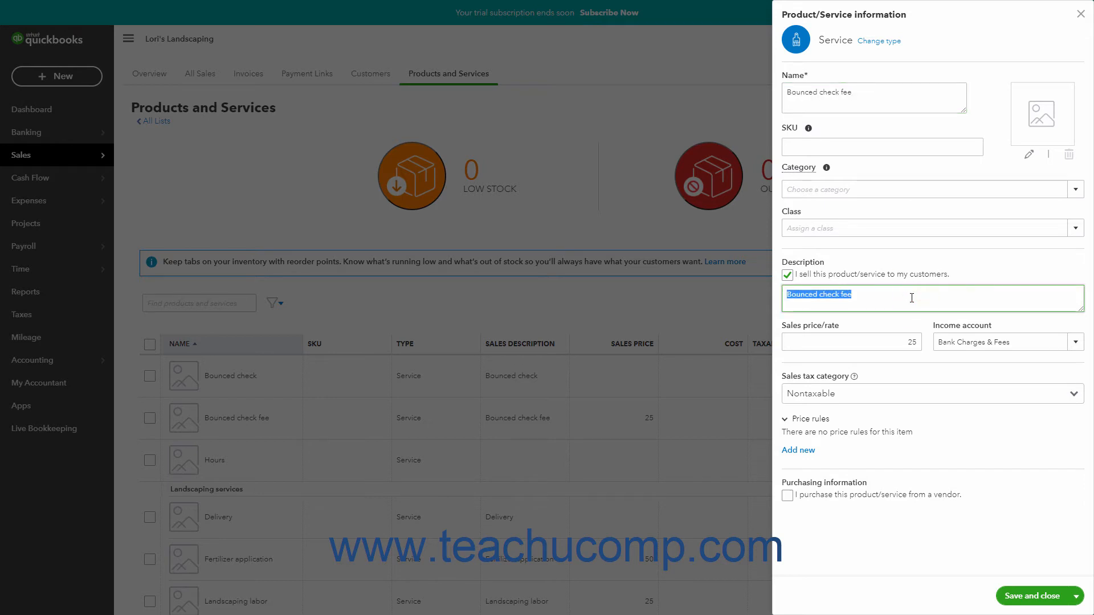
click(1076, 343)
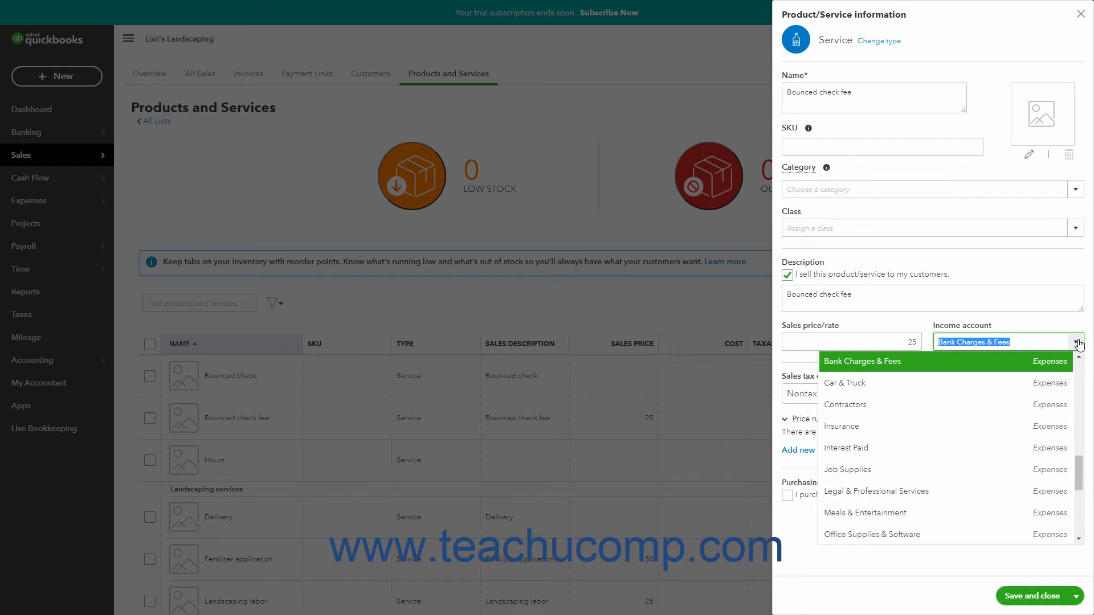
click(1077, 342)
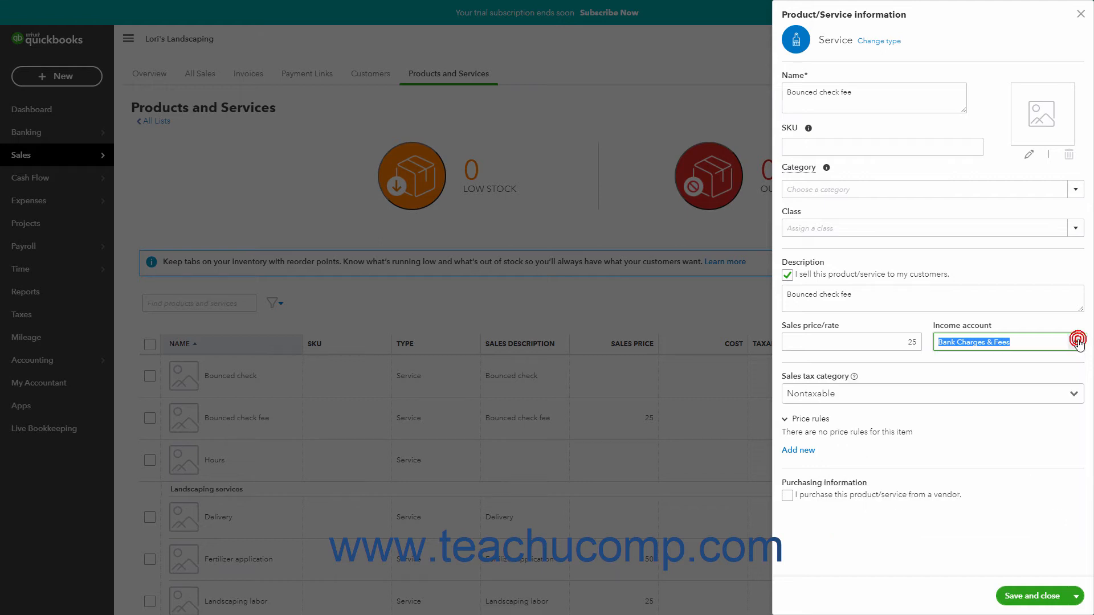
click(1074, 394)
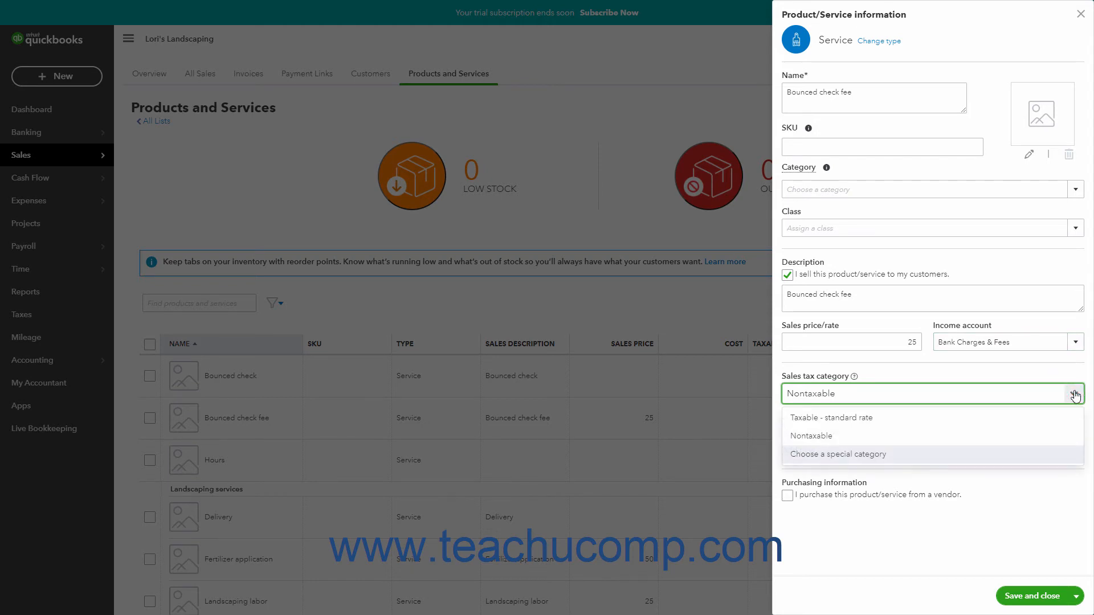
click(1074, 394)
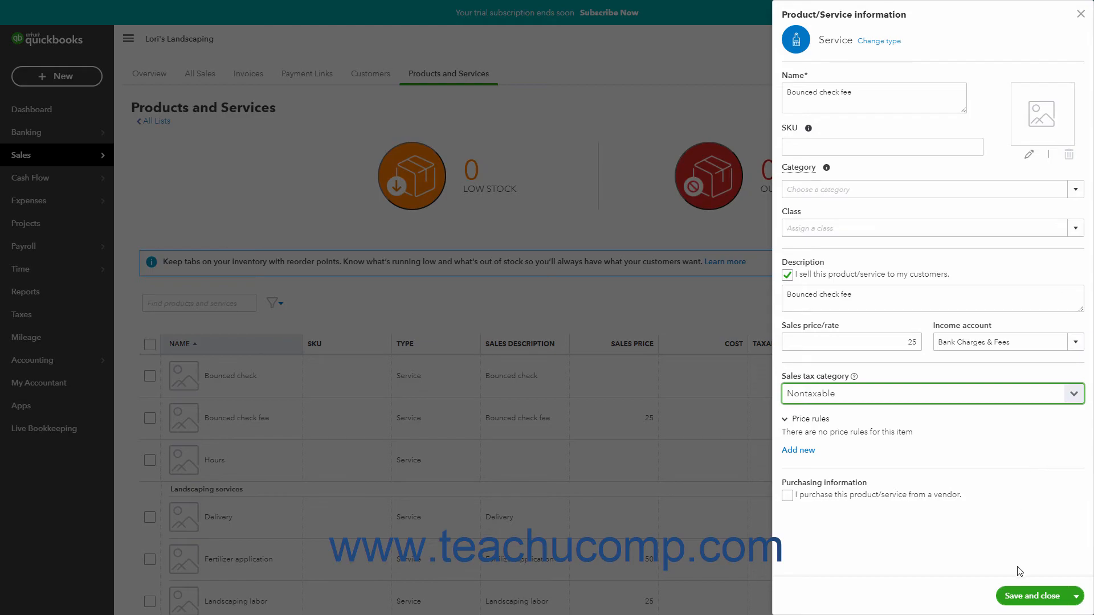
click(1021, 596)
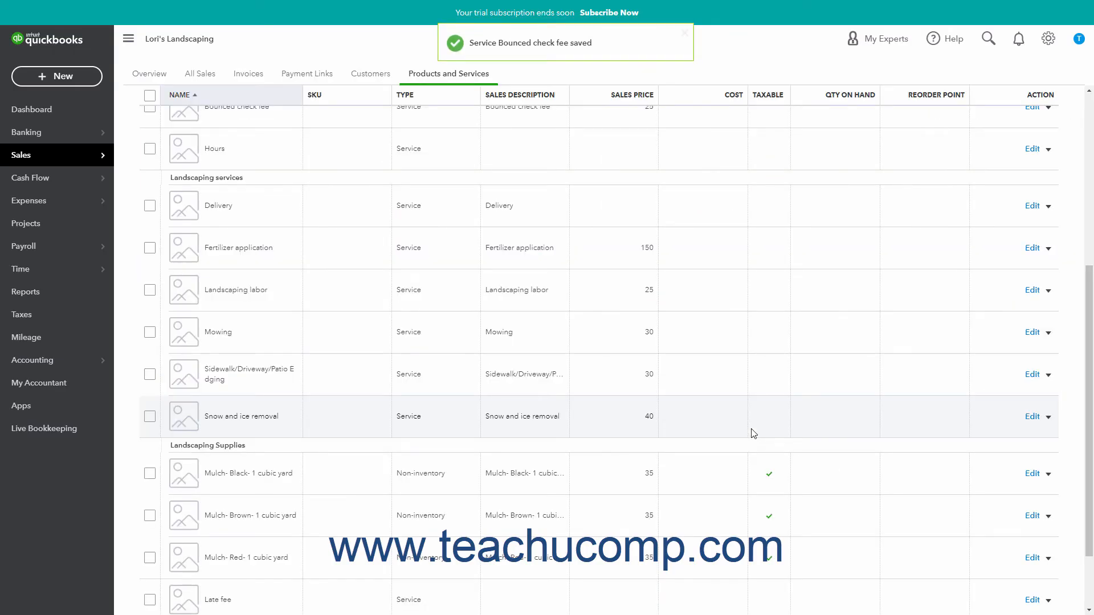
- Start a new invoice for the customer whose transaction list was open and date it 04/21/2021
click(97, 86)
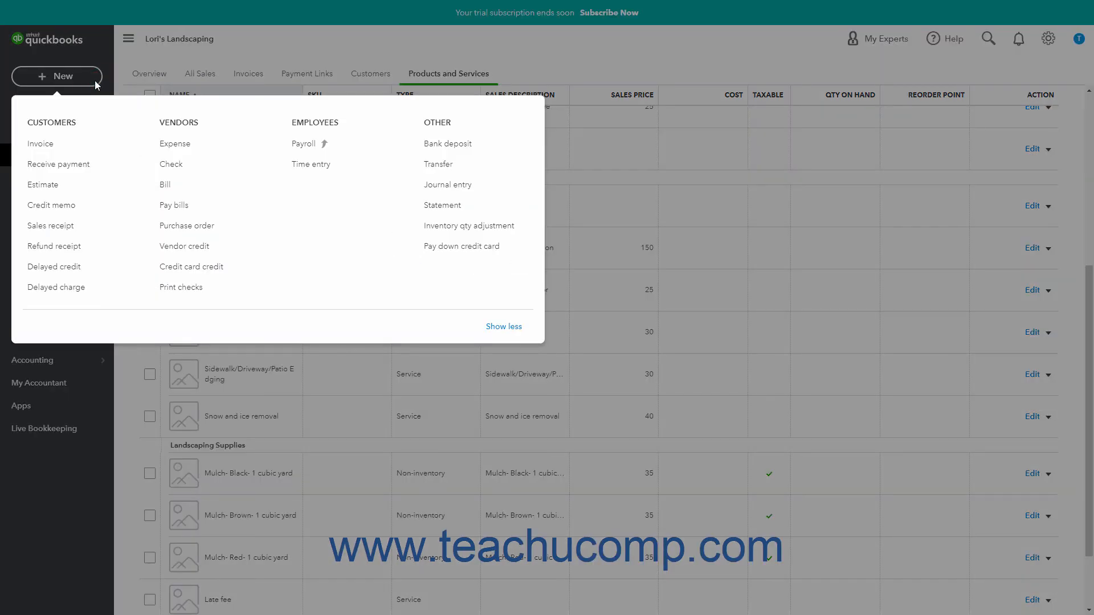
click(61, 145)
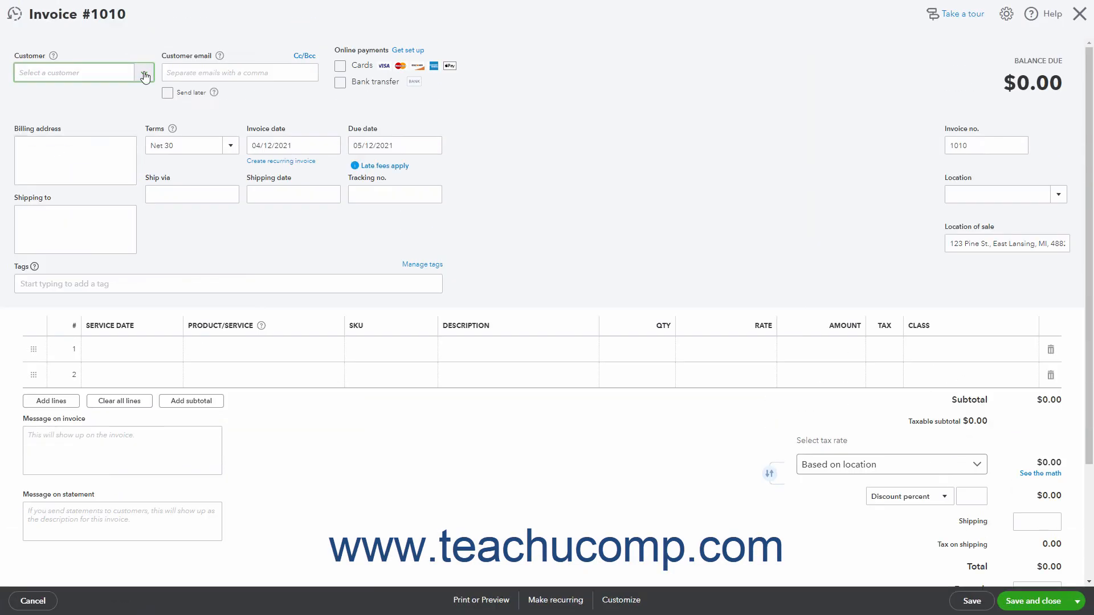
click(144, 74)
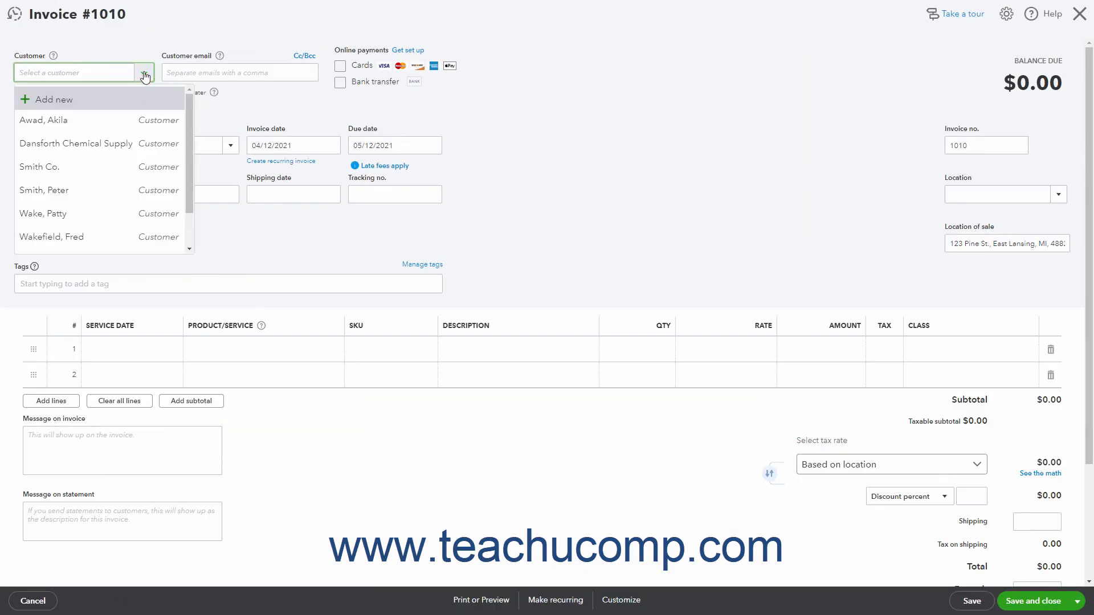
click(114, 192)
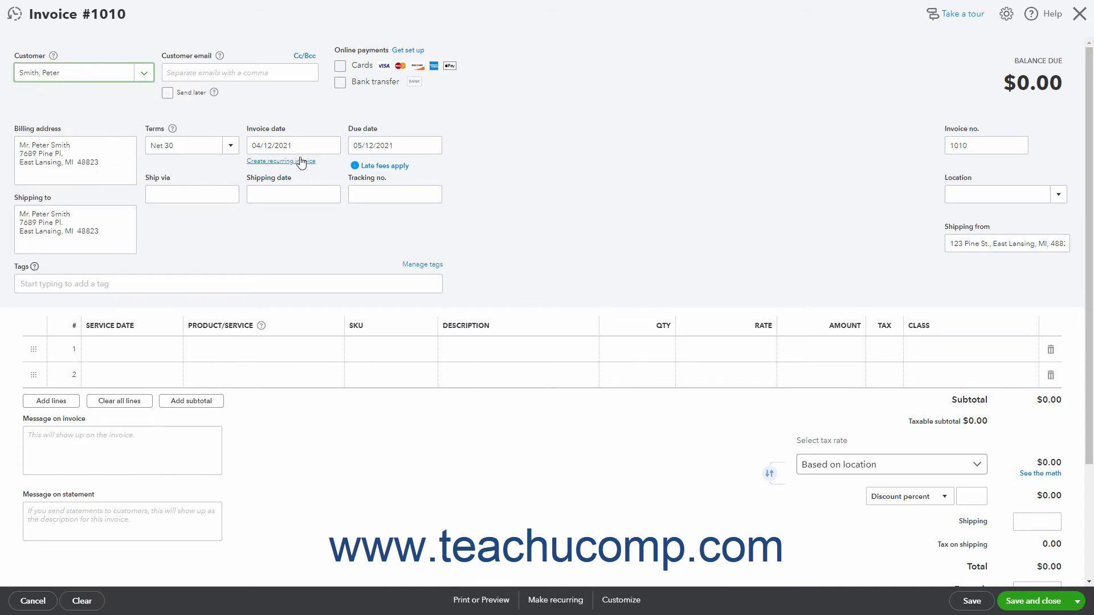
click(331, 144)
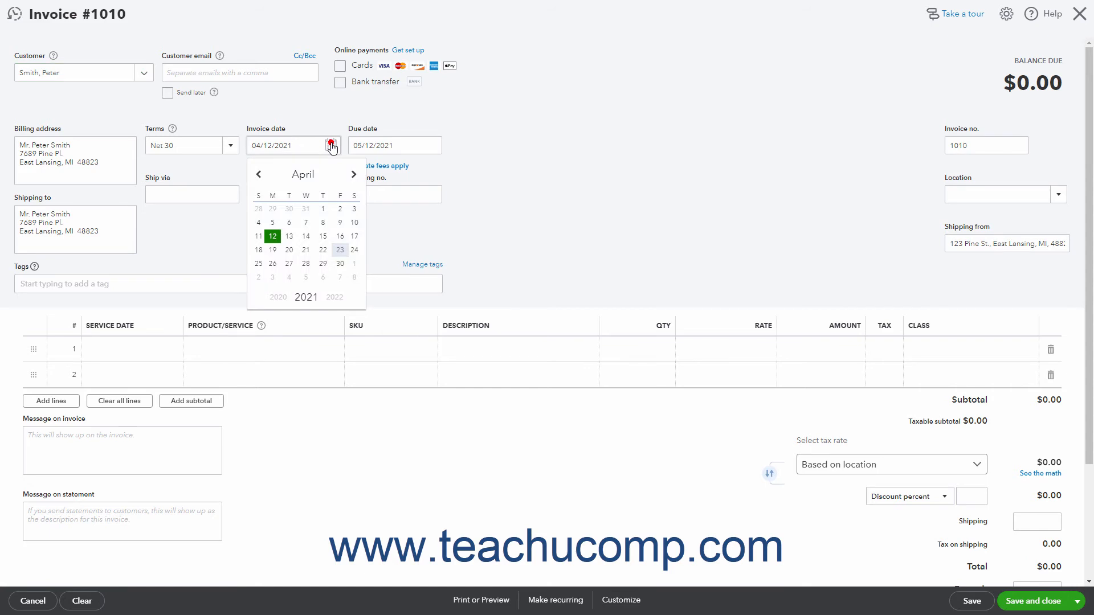
click(305, 249)
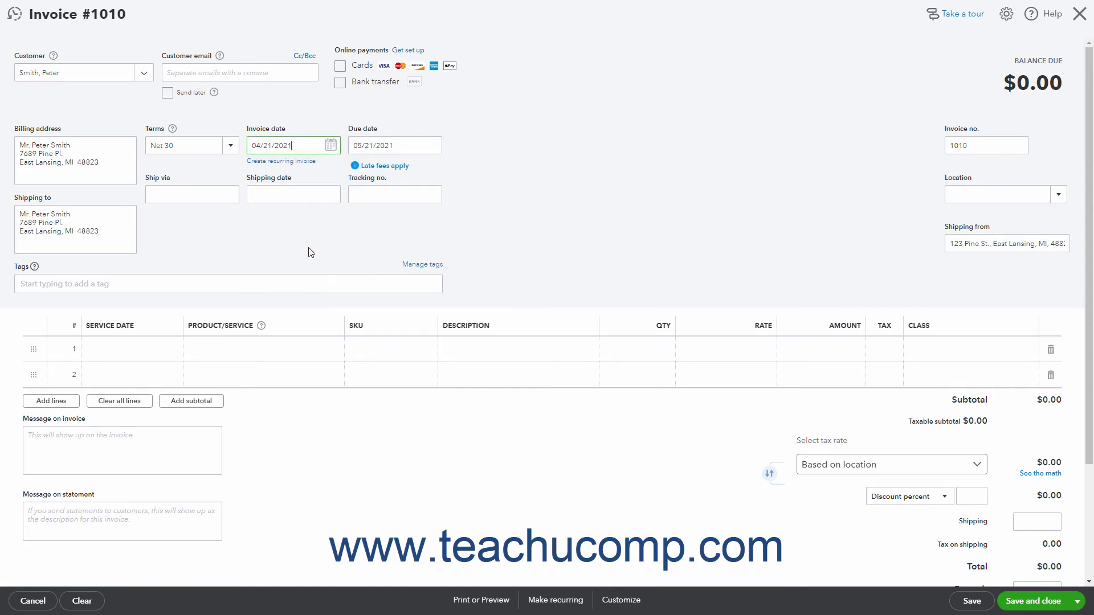
- Add the Bounced check service as the invoice's first line with an amount of 150
click(246, 349)
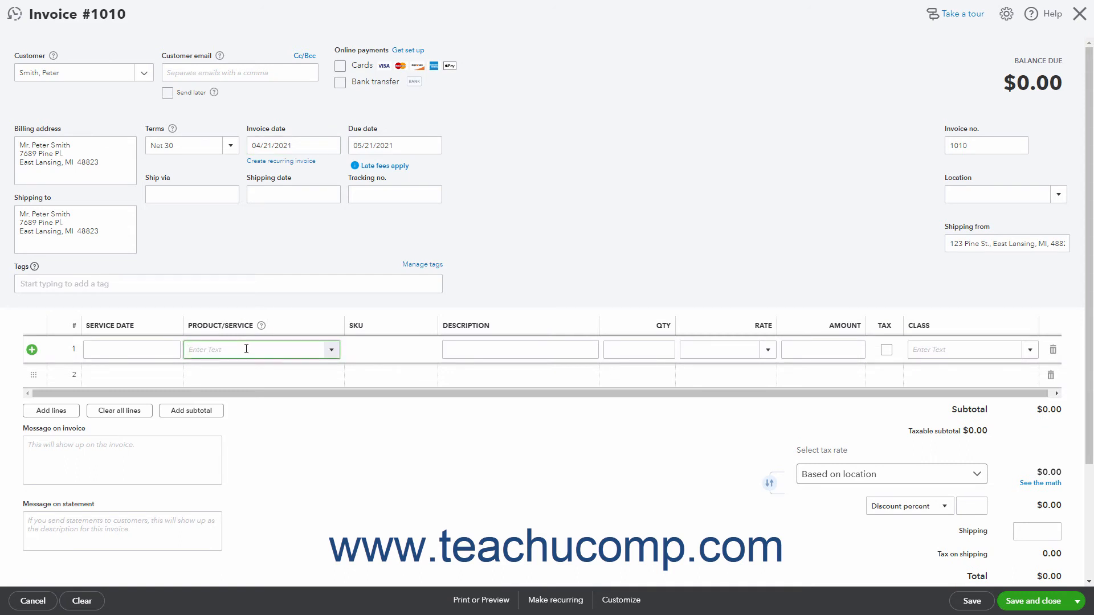
click(331, 350)
click(302, 391)
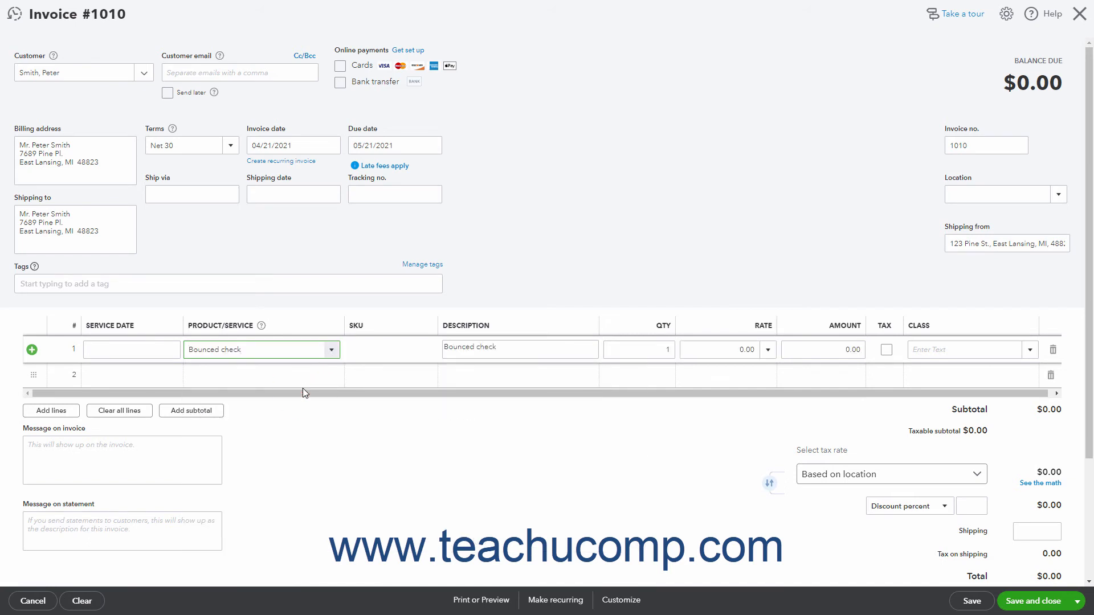
click(820, 348)
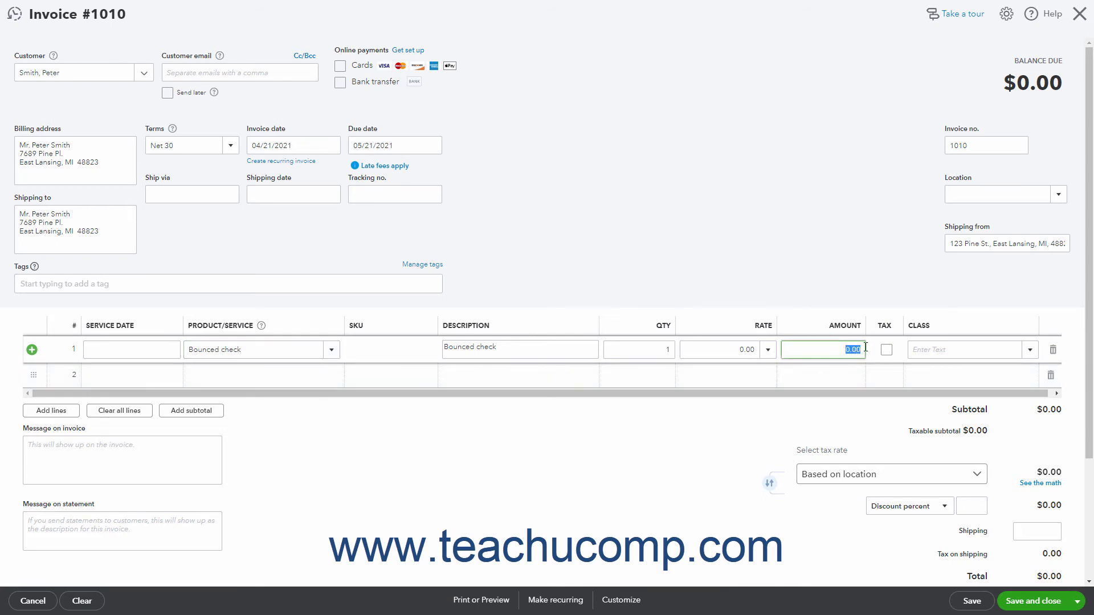
text(150)
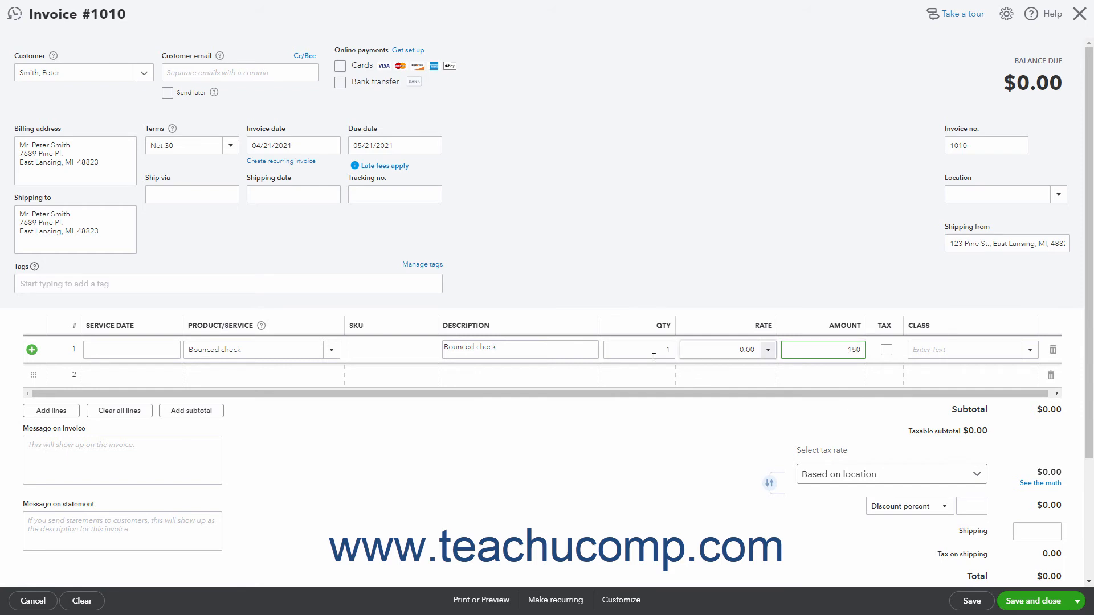
- Add the Bounced check fee service as the invoice's second line, keeping its default quantity and rate
click(316, 373)
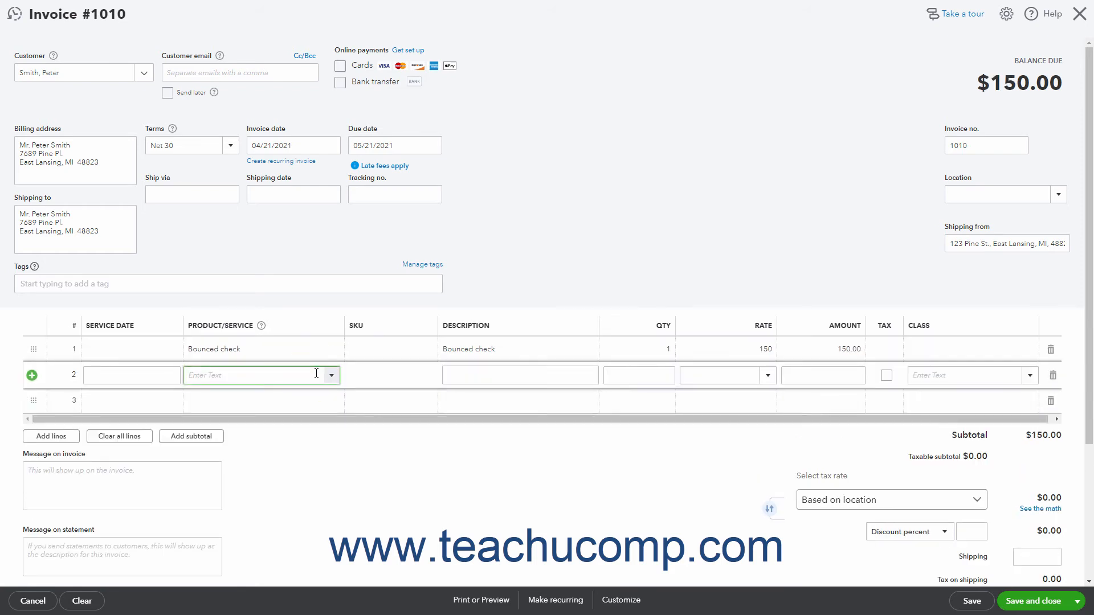
click(331, 375)
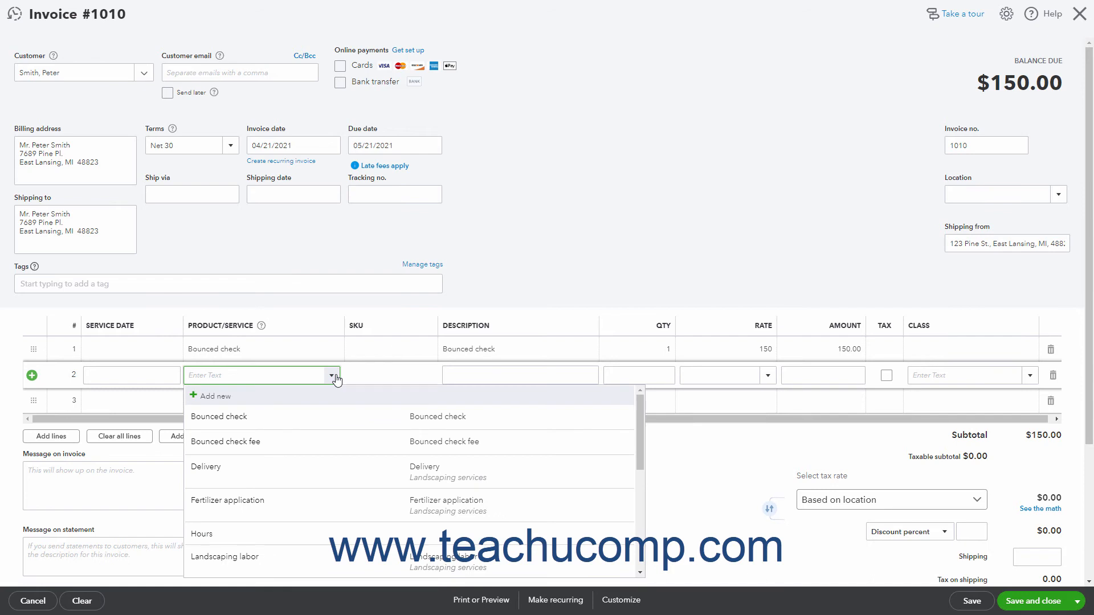
click(306, 441)
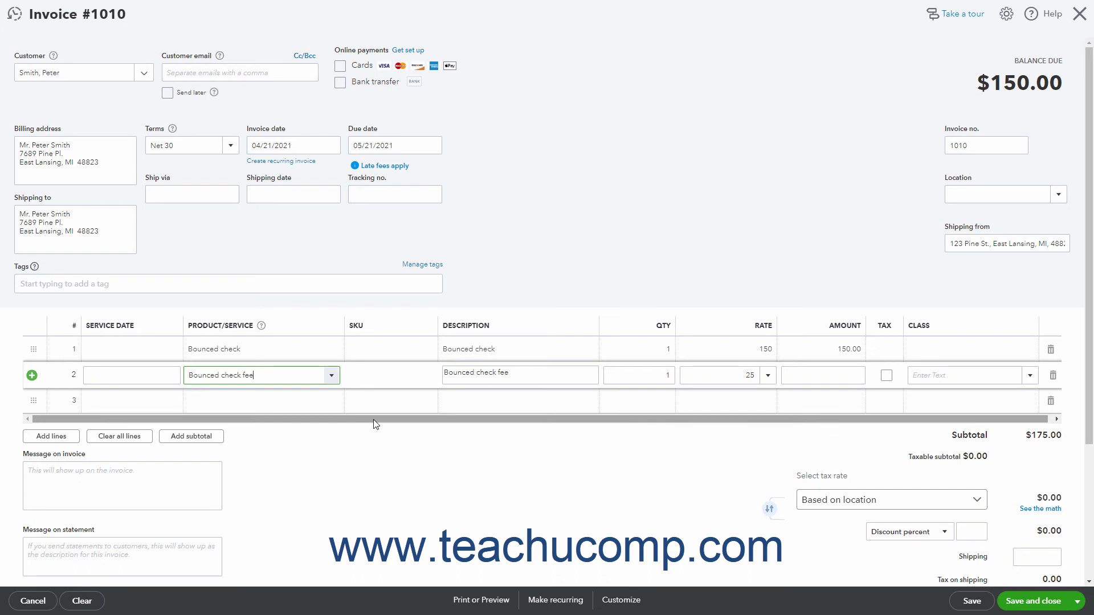
click(660, 373)
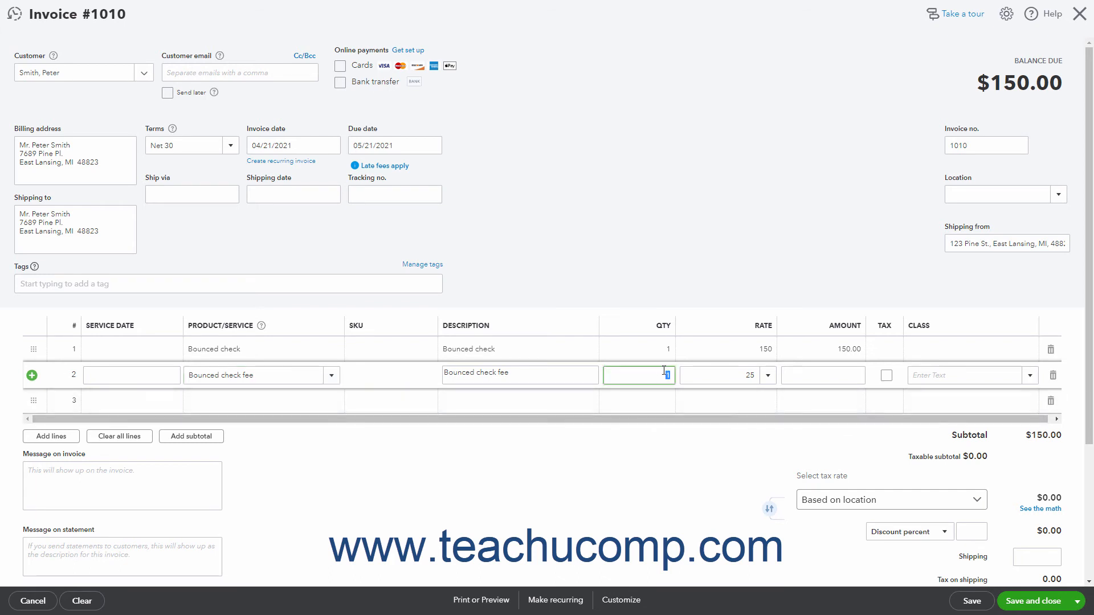
click(842, 373)
- Save and close the invoice, and start a new expense
click(1023, 603)
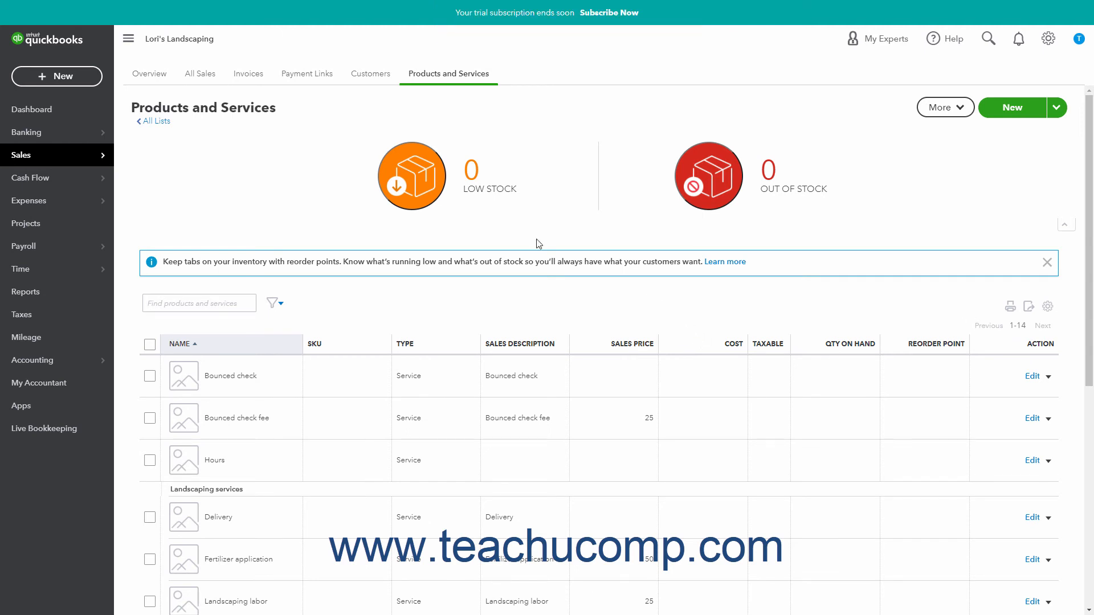
click(78, 82)
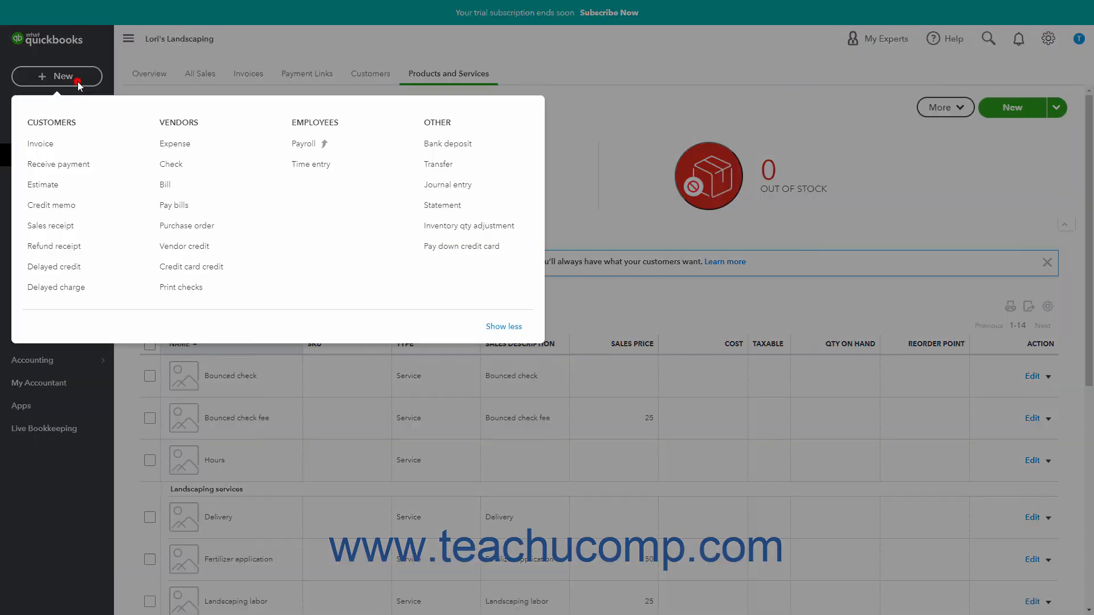
click(174, 145)
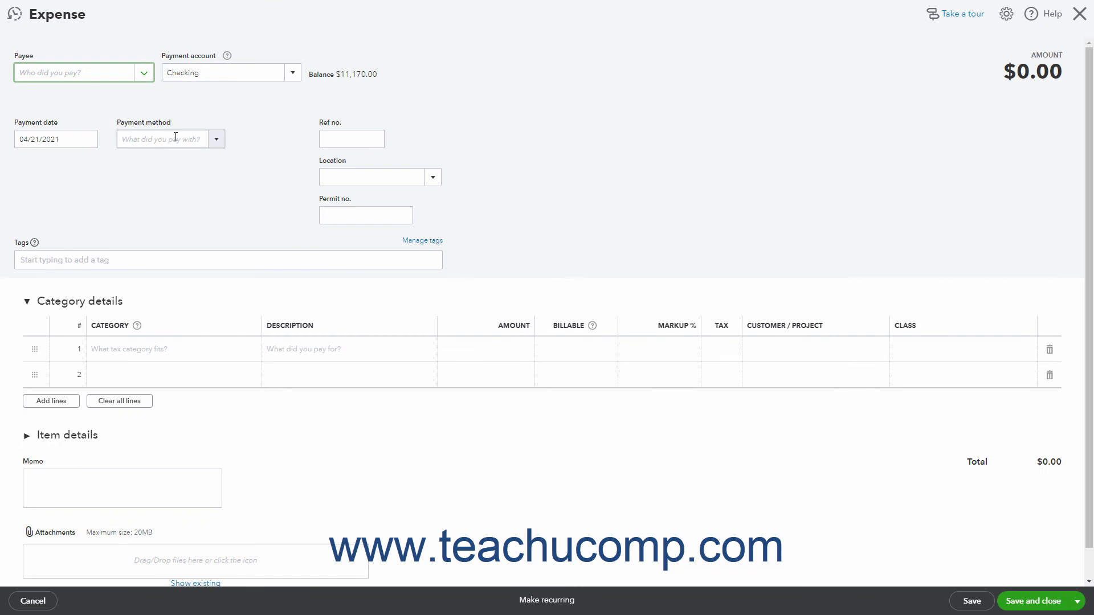
- Add Bank of Anytown as a new vendor and use it as the expense's payee
click(146, 74)
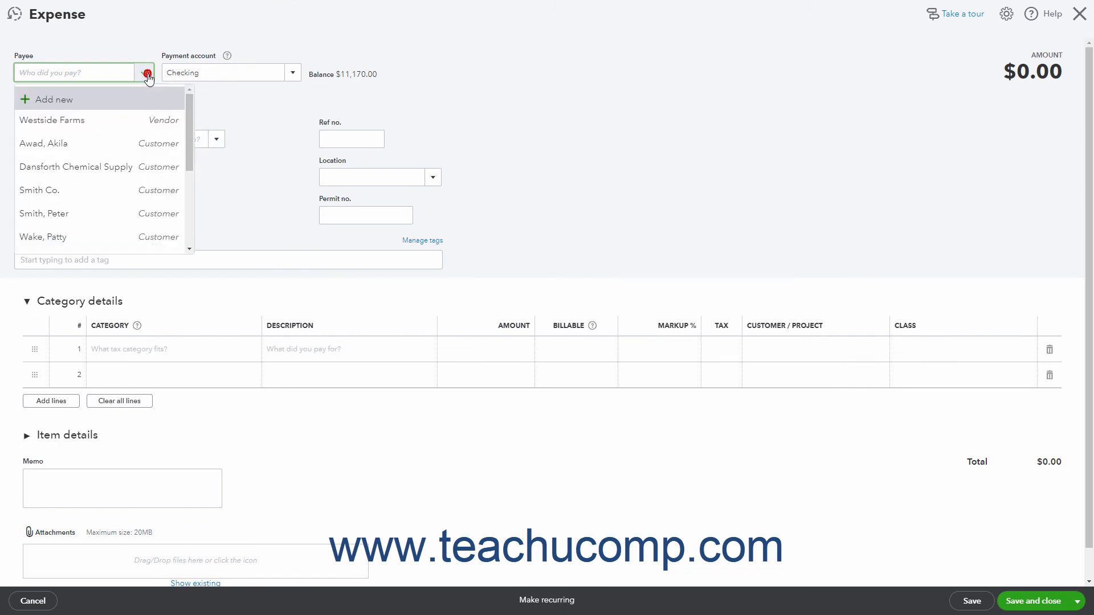
click(102, 100)
text(B)
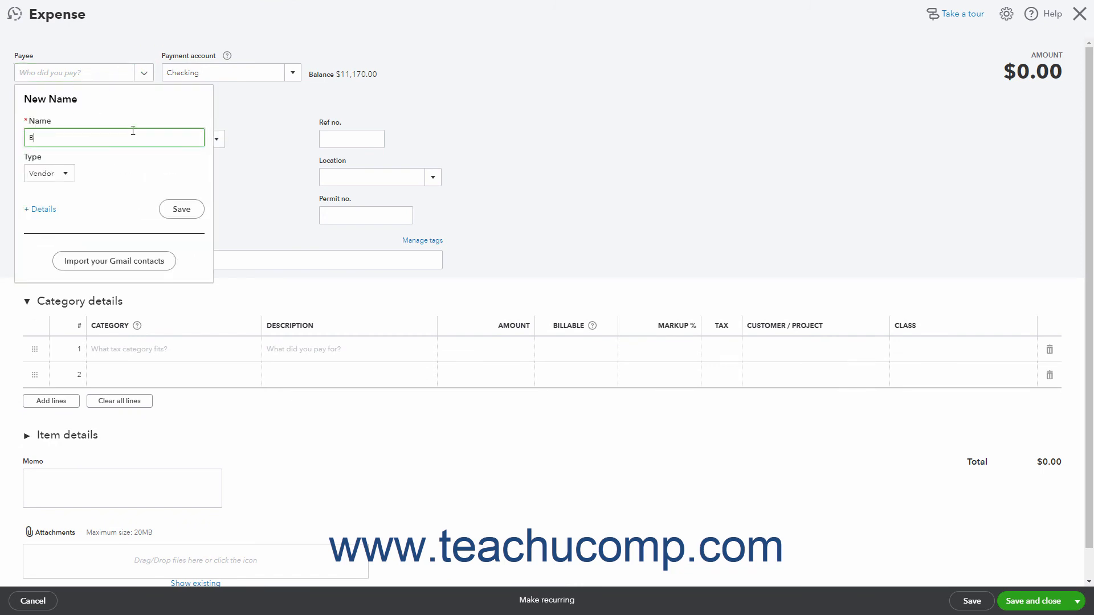
text(ank of Anytown)
click(180, 209)
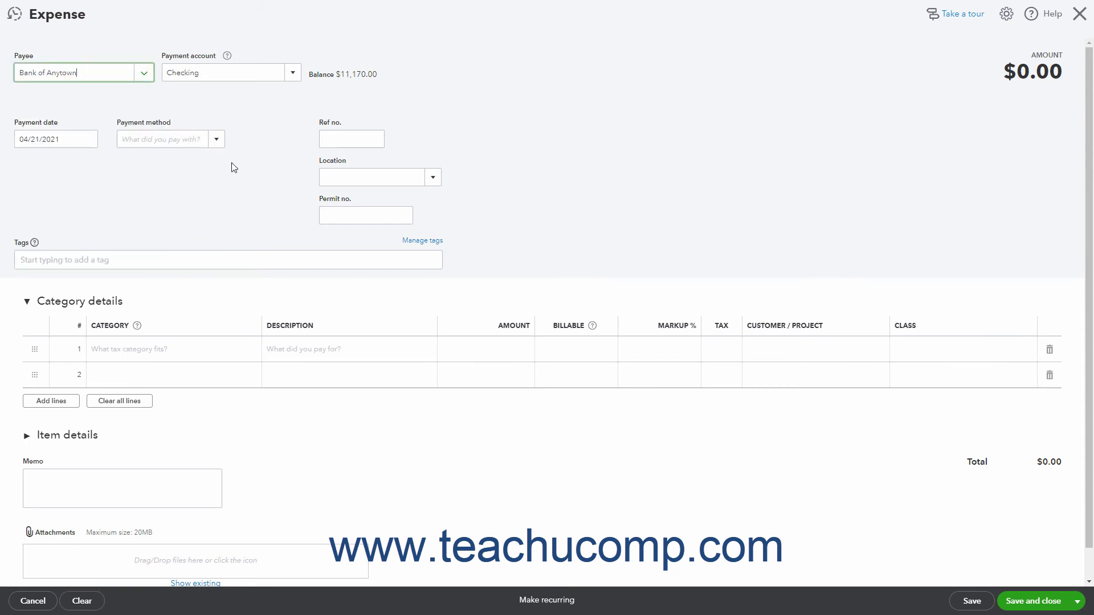
- Set the expense's payment account to Checking, payment date to 04/21/2021 and reference number to "NSF Fee Check 8523"
click(292, 73)
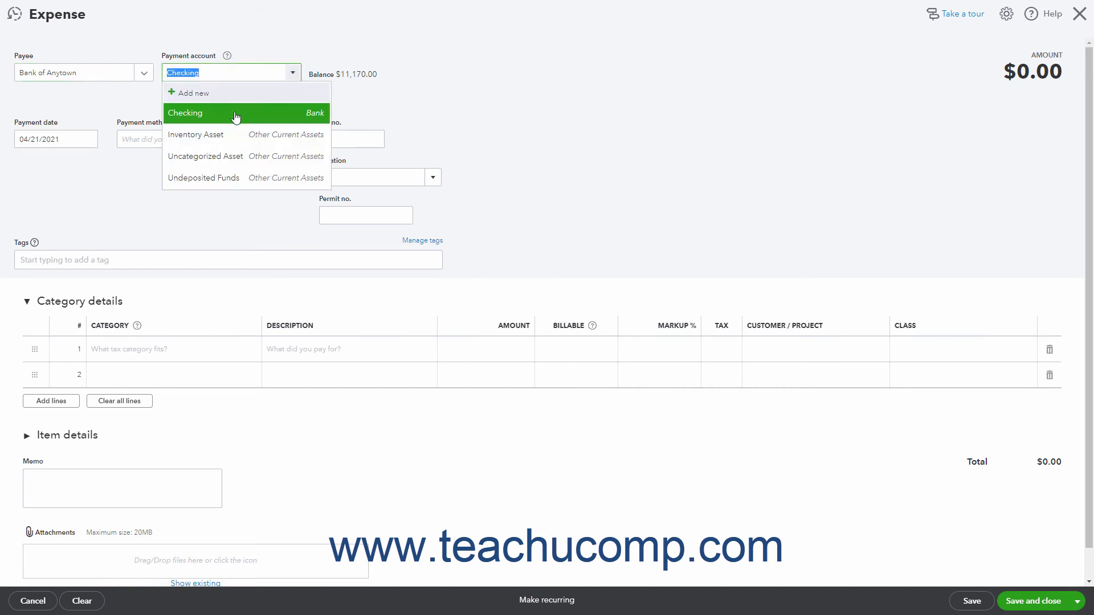
click(236, 114)
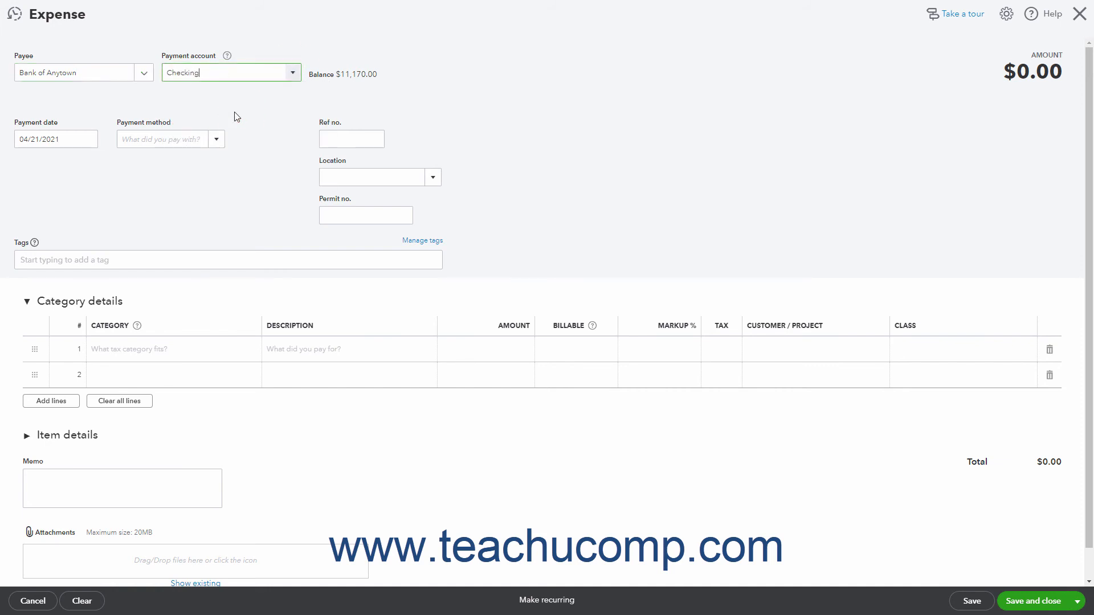
click(91, 141)
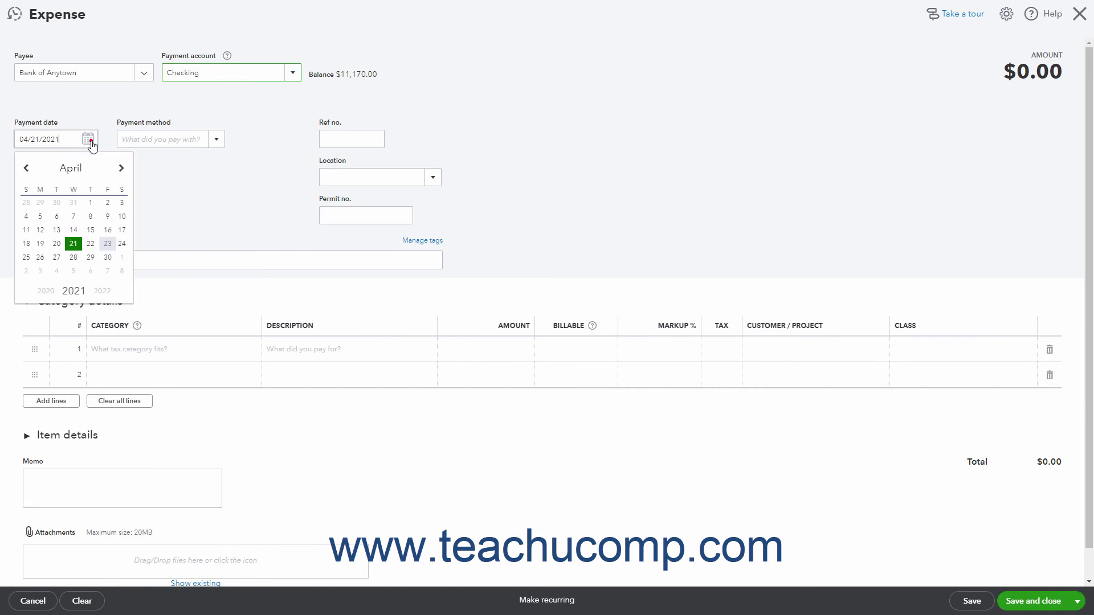
click(73, 243)
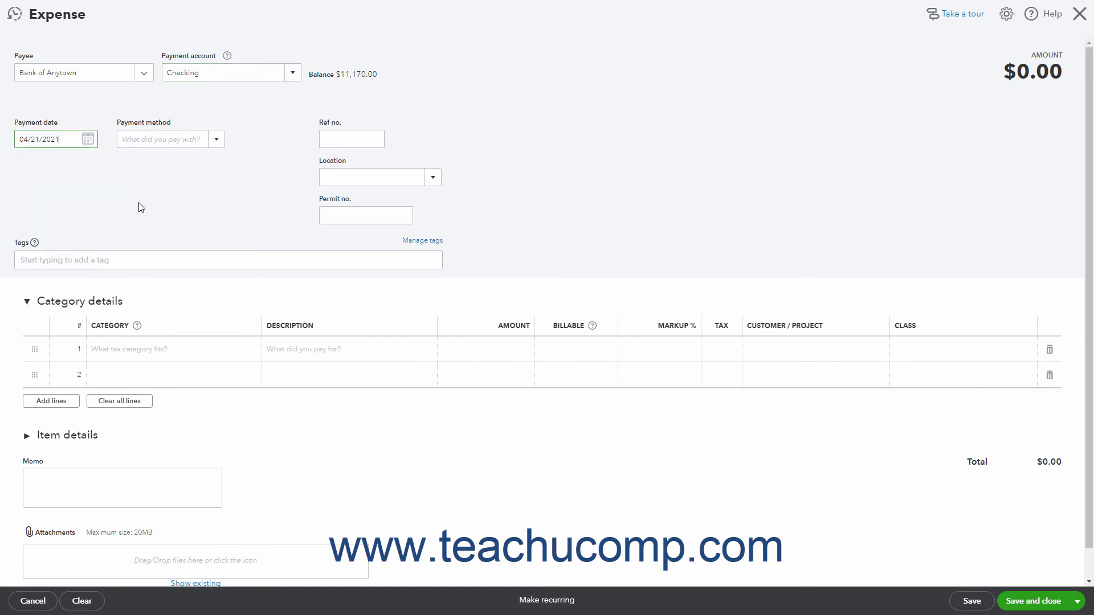
click(336, 136)
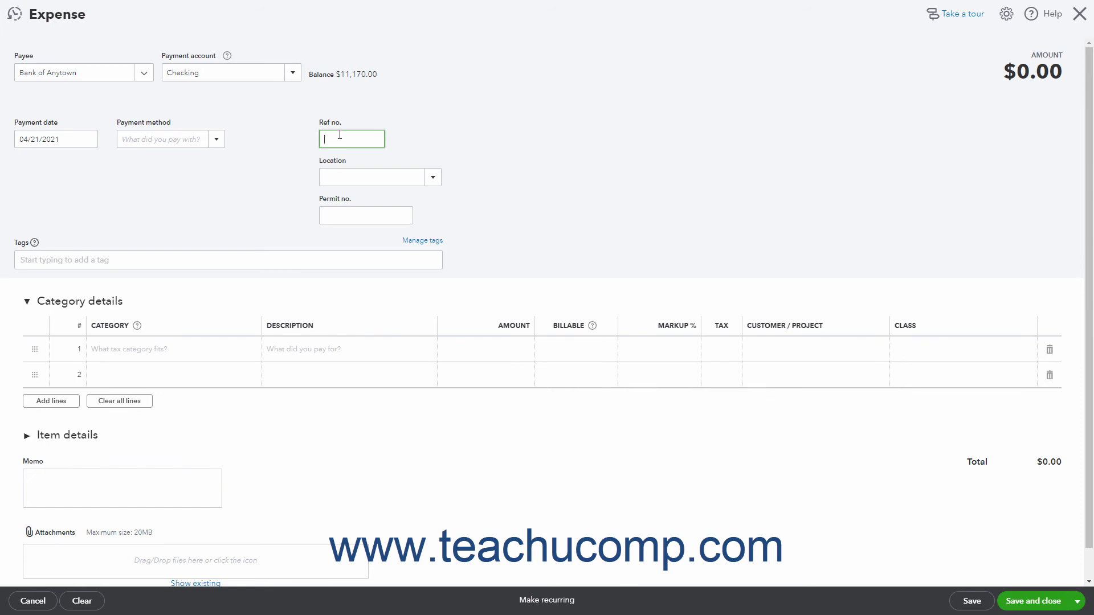
text(NSF Fee Check 8523)
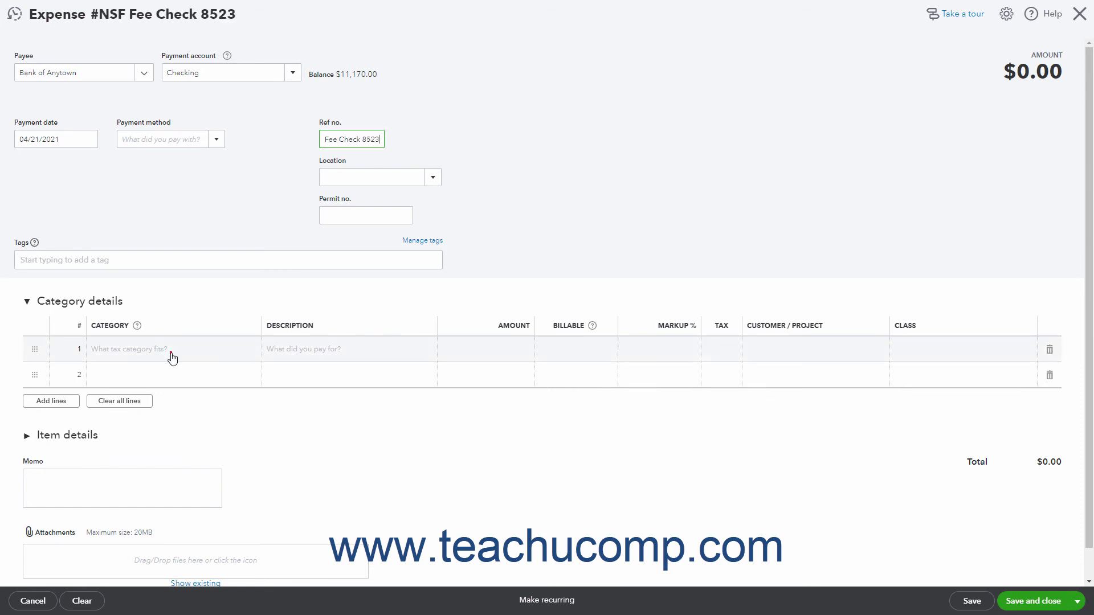
- Enter a Bank Charges & Fees line for 25 as the expense's first category line, and save and close the expense
click(171, 352)
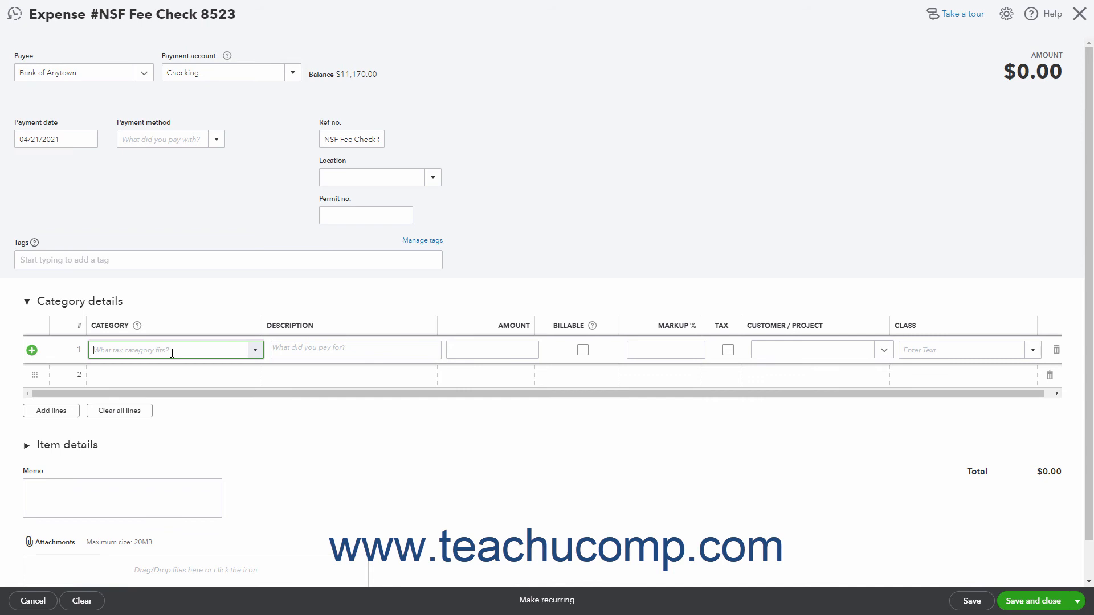
click(255, 351)
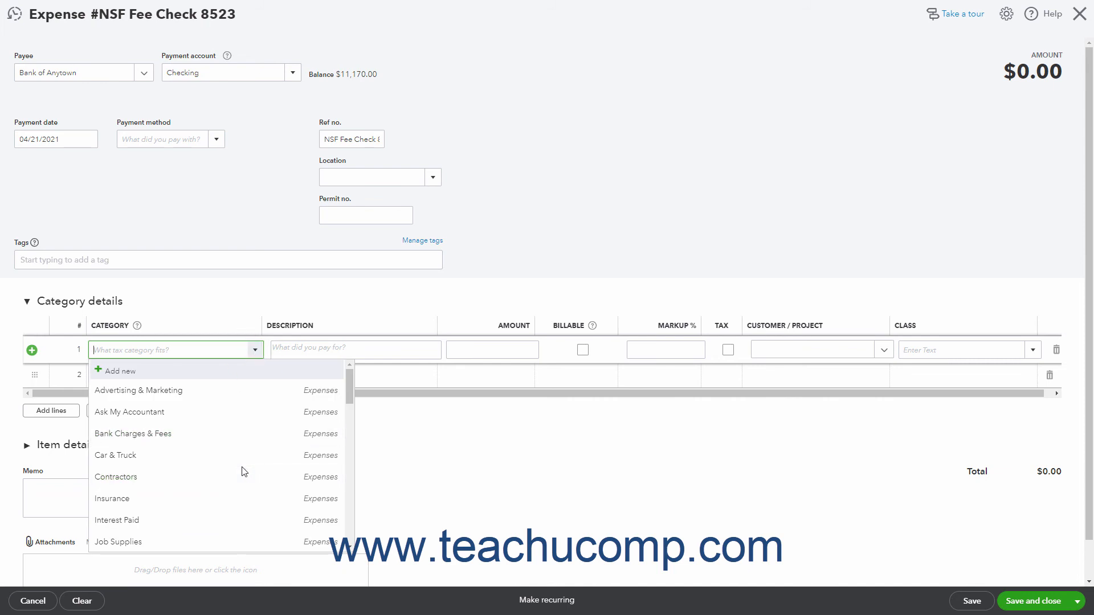
click(224, 439)
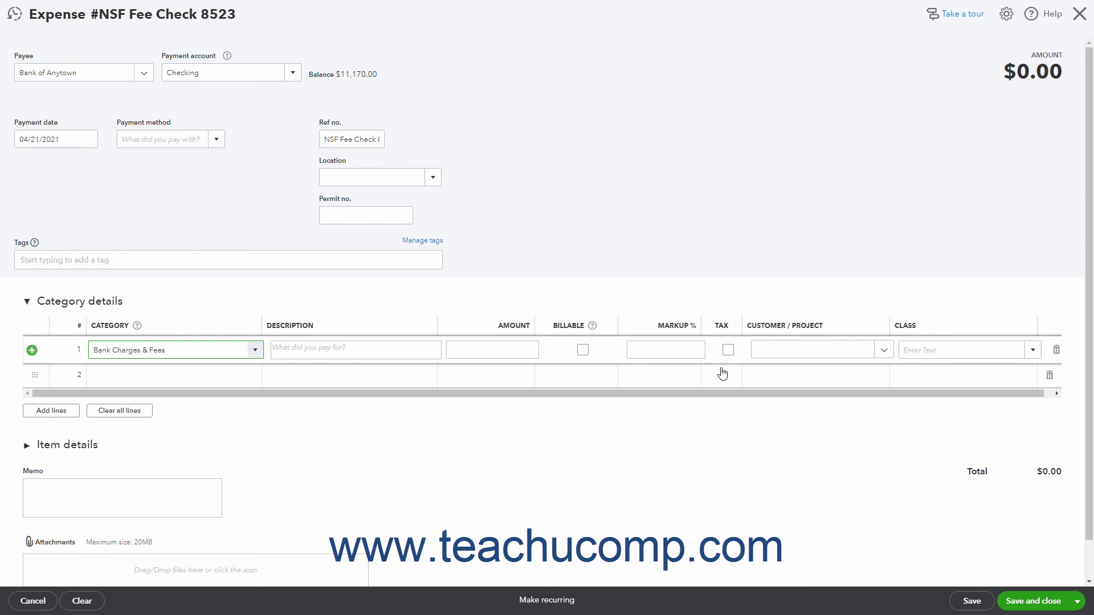
click(522, 348)
text(25)
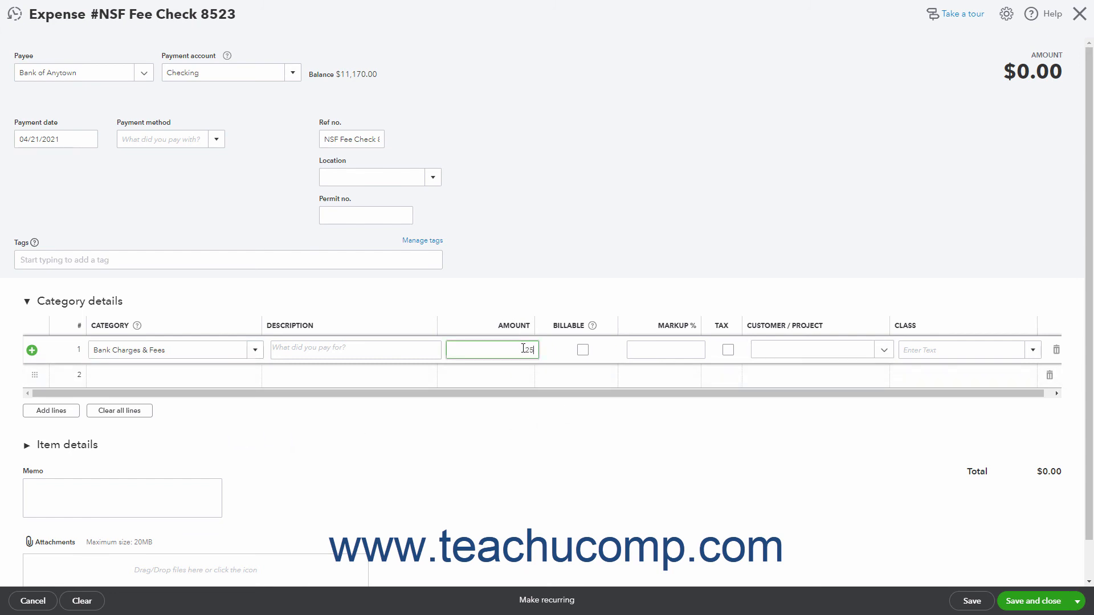
key(Tab)
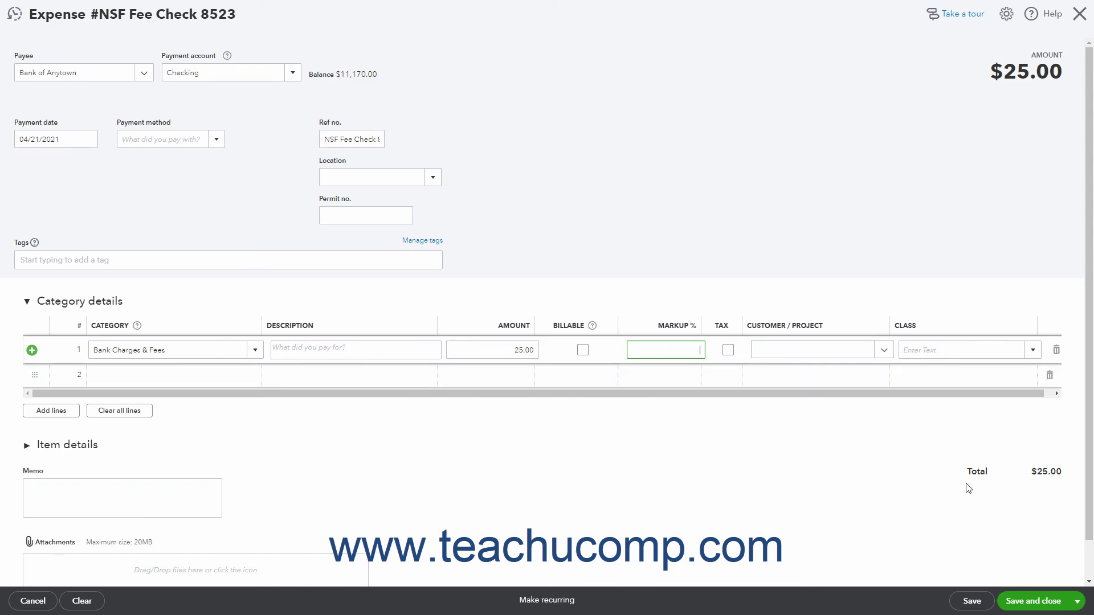
click(1023, 603)
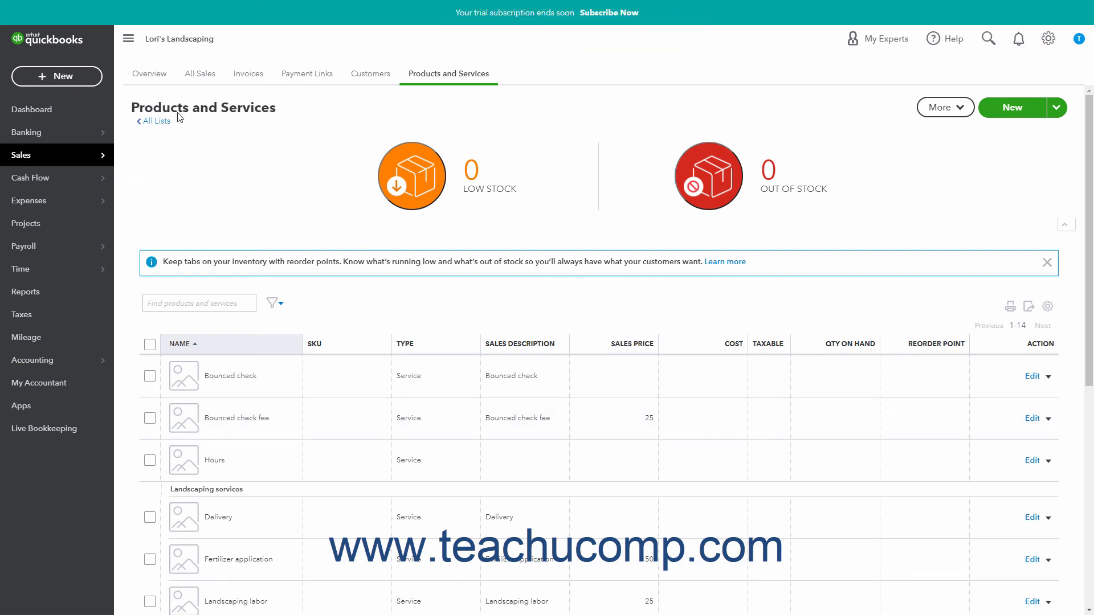
- Start receiving a payment from the customer who was invoiced for the bounced check
click(88, 84)
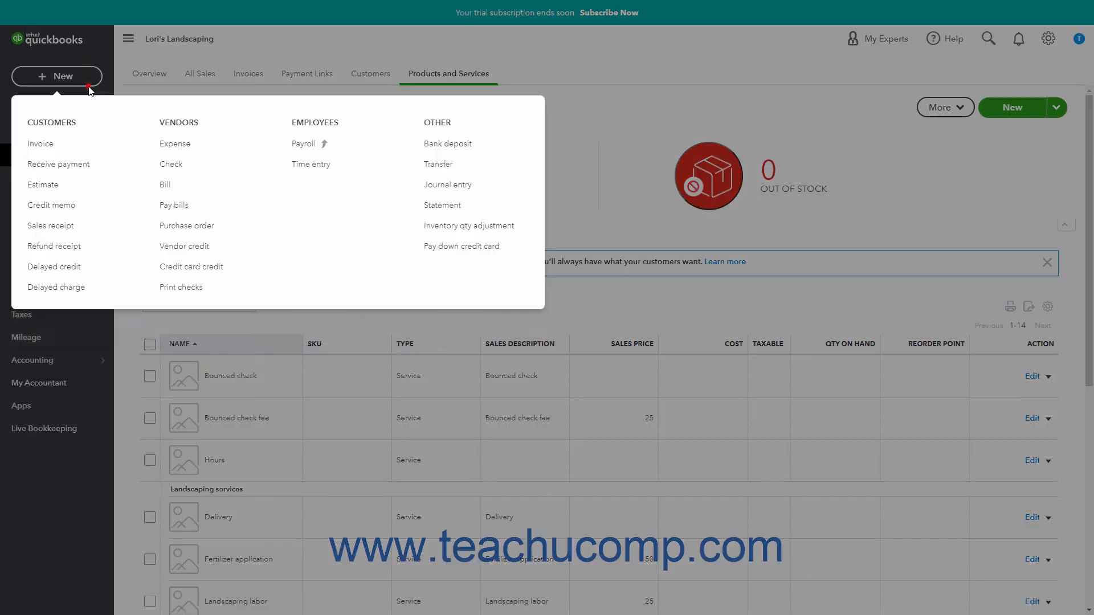
click(68, 168)
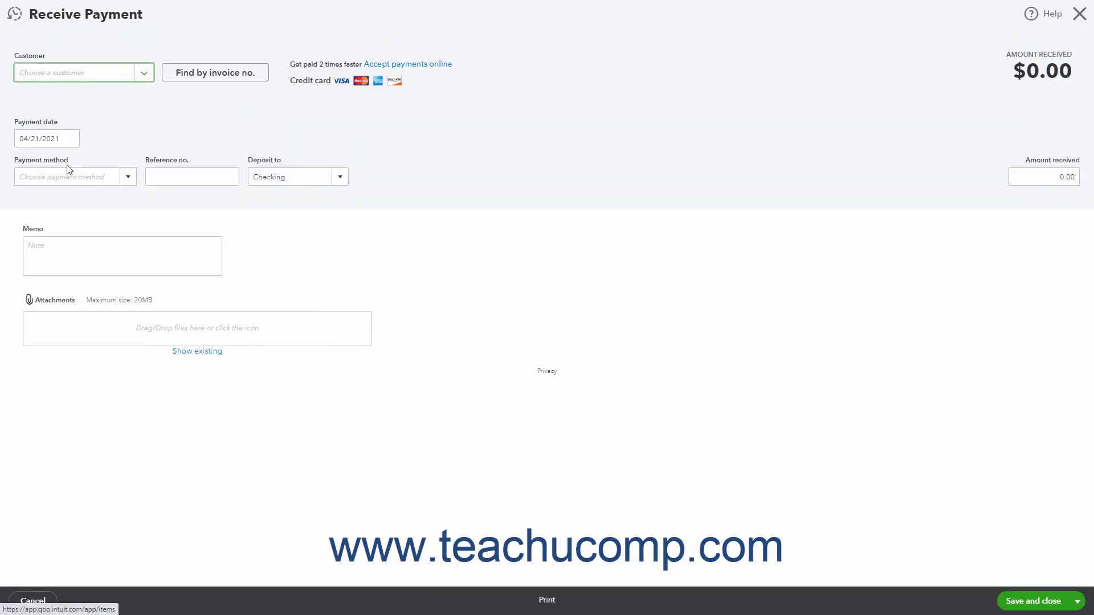
click(145, 72)
click(116, 189)
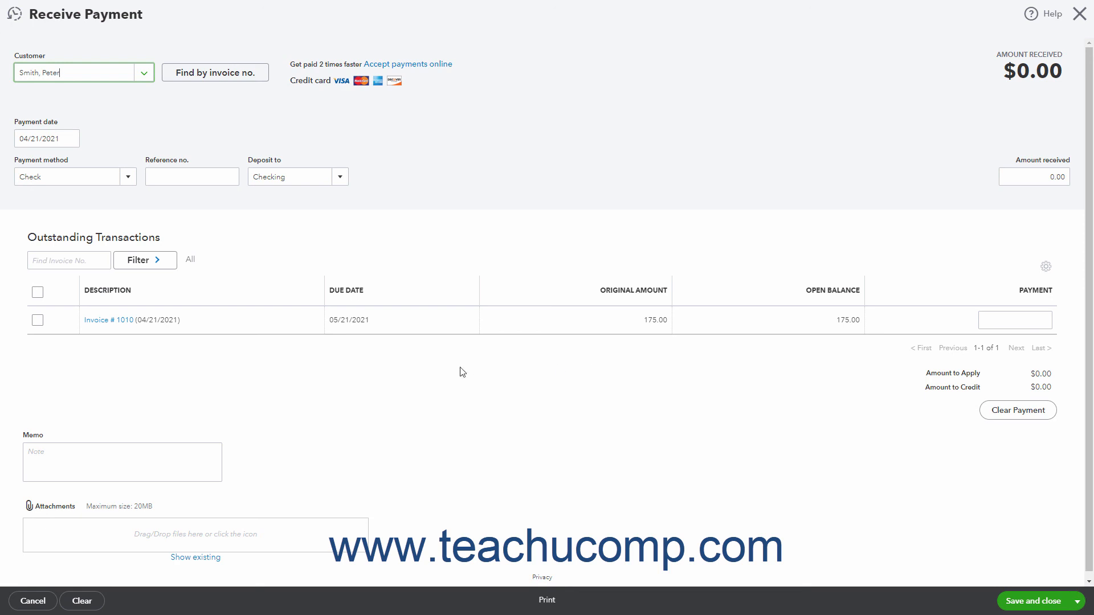
- Record a Cash payment of 175 against the bounced check invoice, and save and close it
click(127, 178)
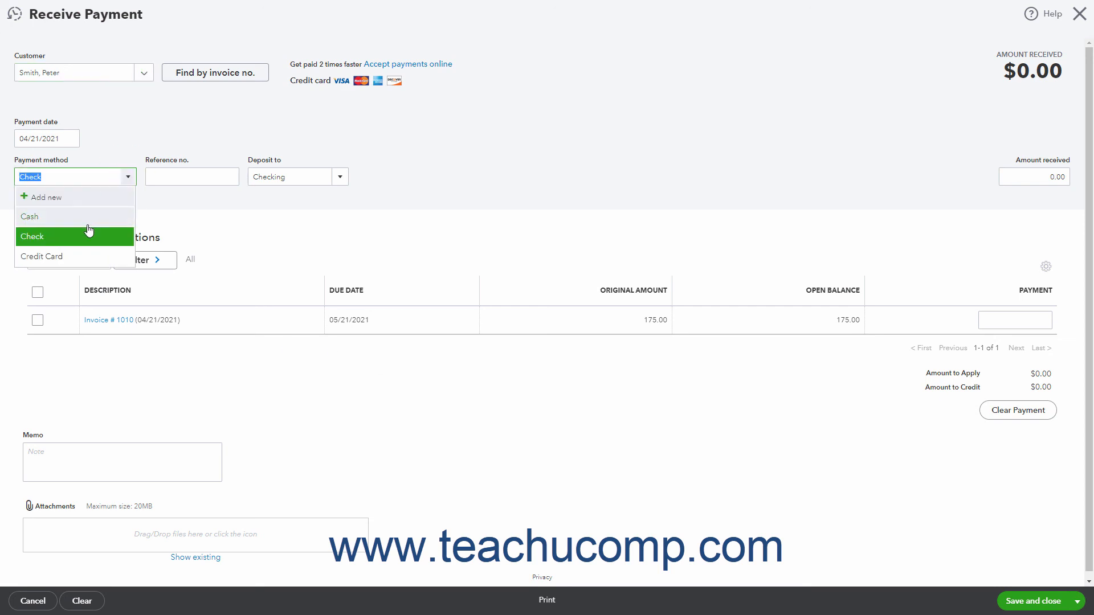
click(88, 222)
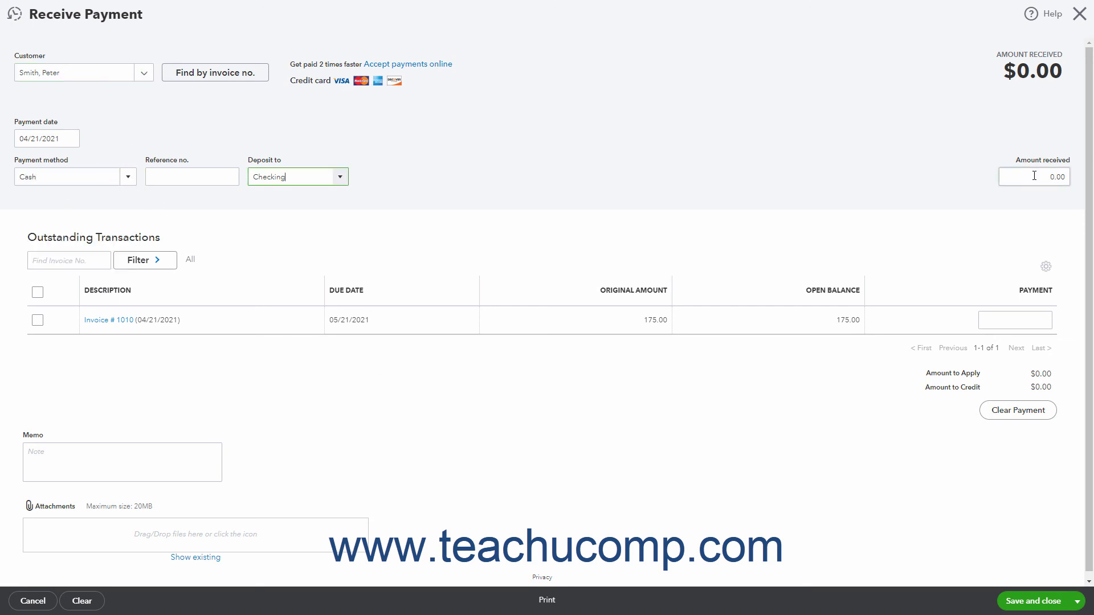
click(1034, 175)
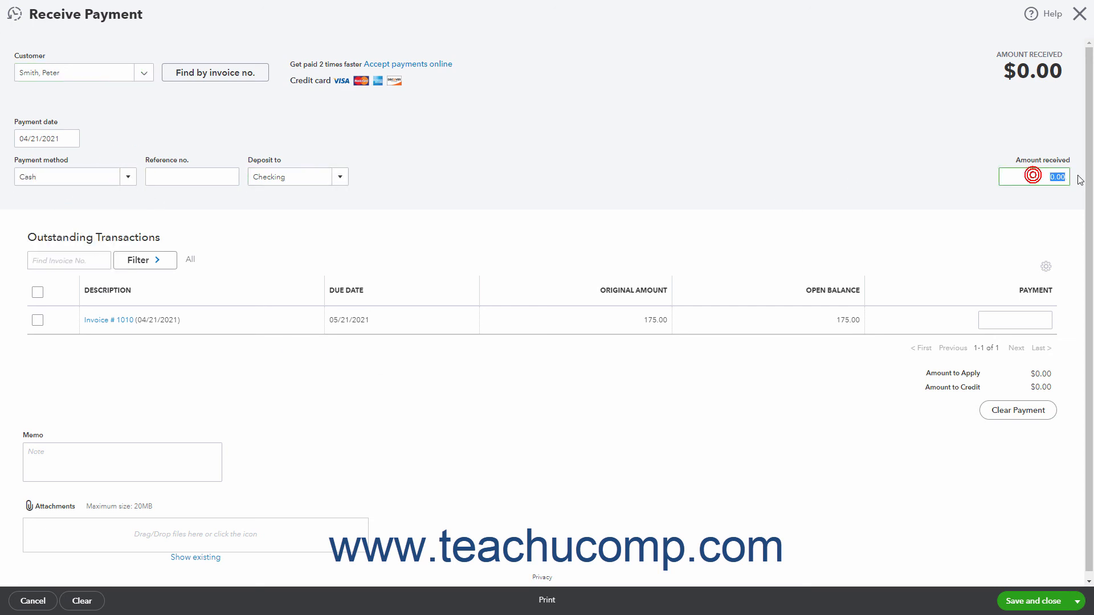
text(175)
click(434, 262)
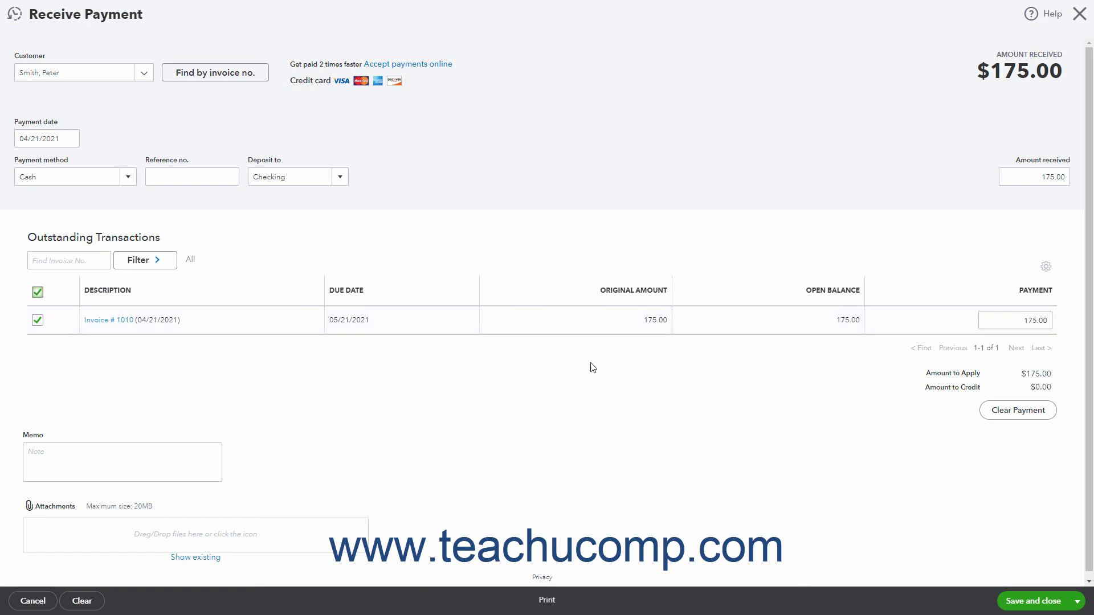
click(1040, 600)
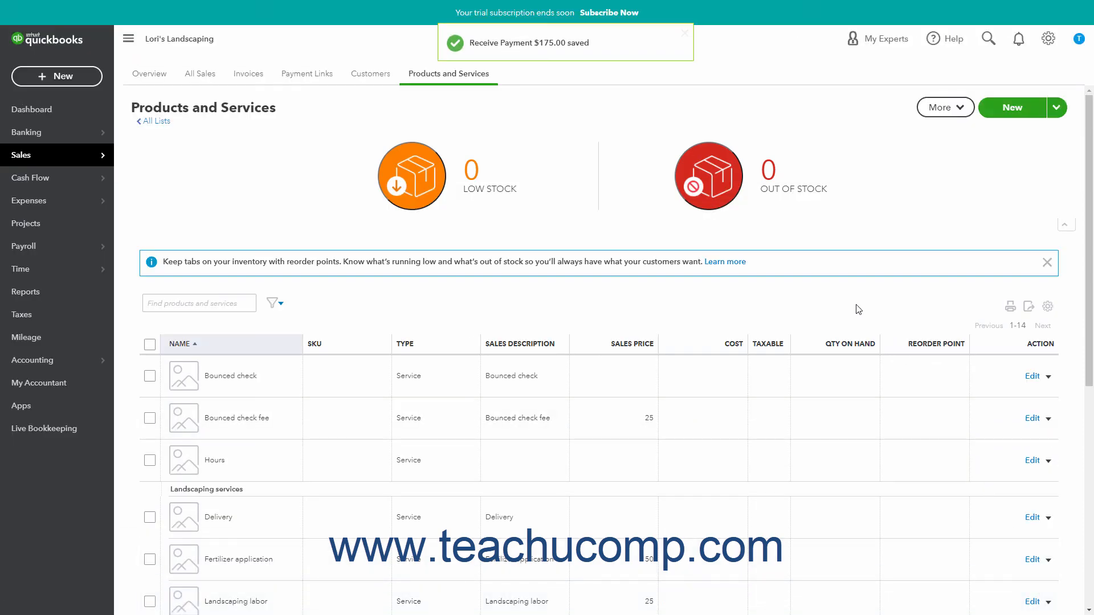